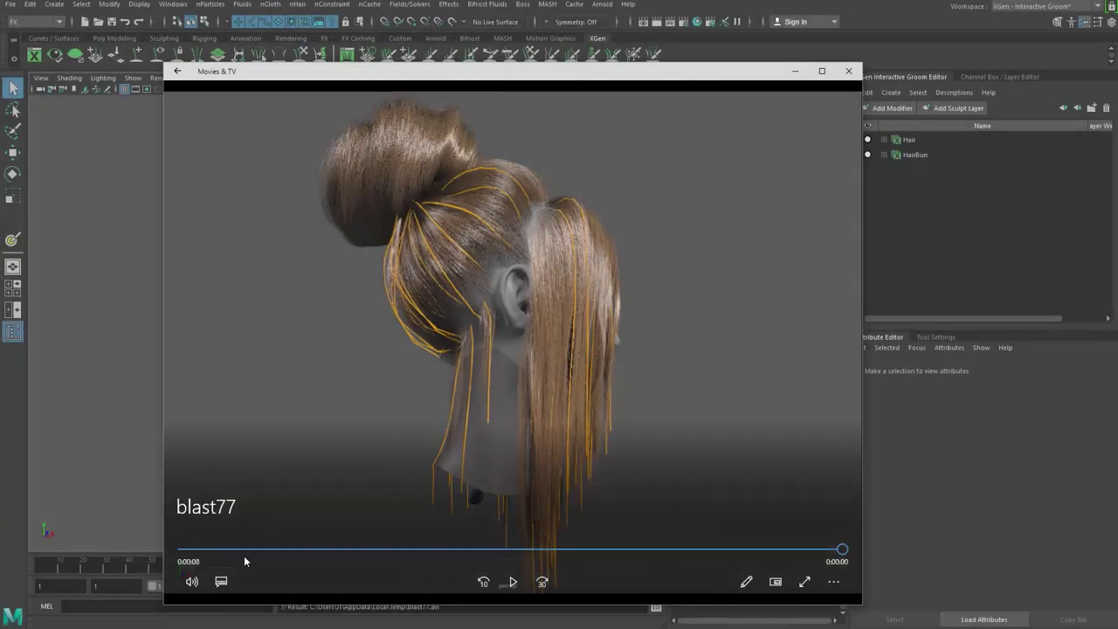
Scrub the blast77 playblast back to its start, close the player and return to the first frame of the timeline
drag(245, 551, 158, 549)
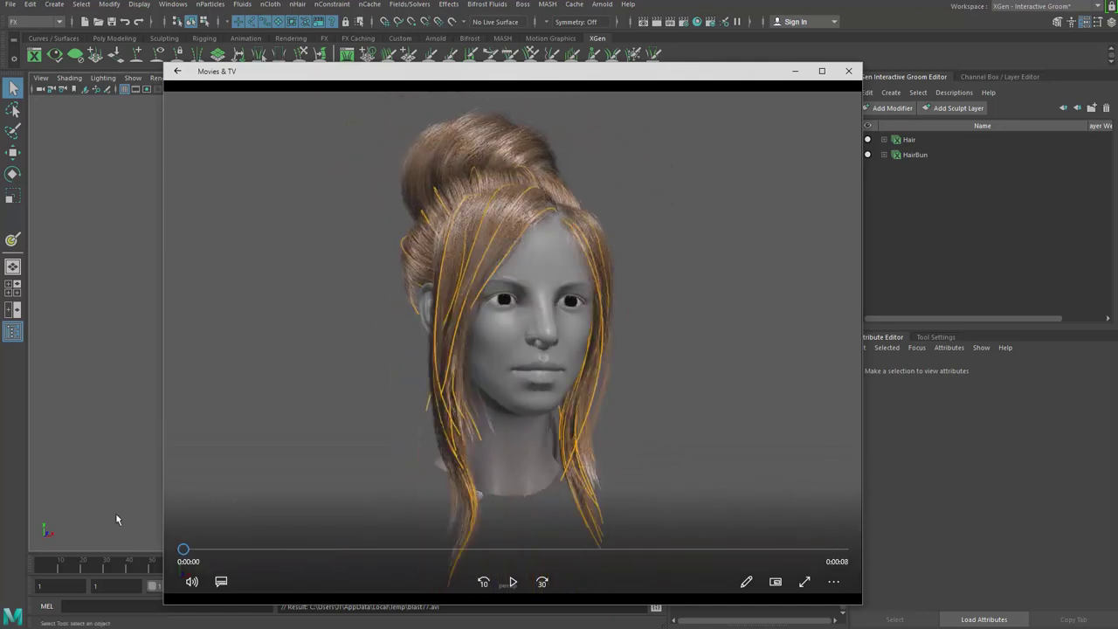
click(848, 72)
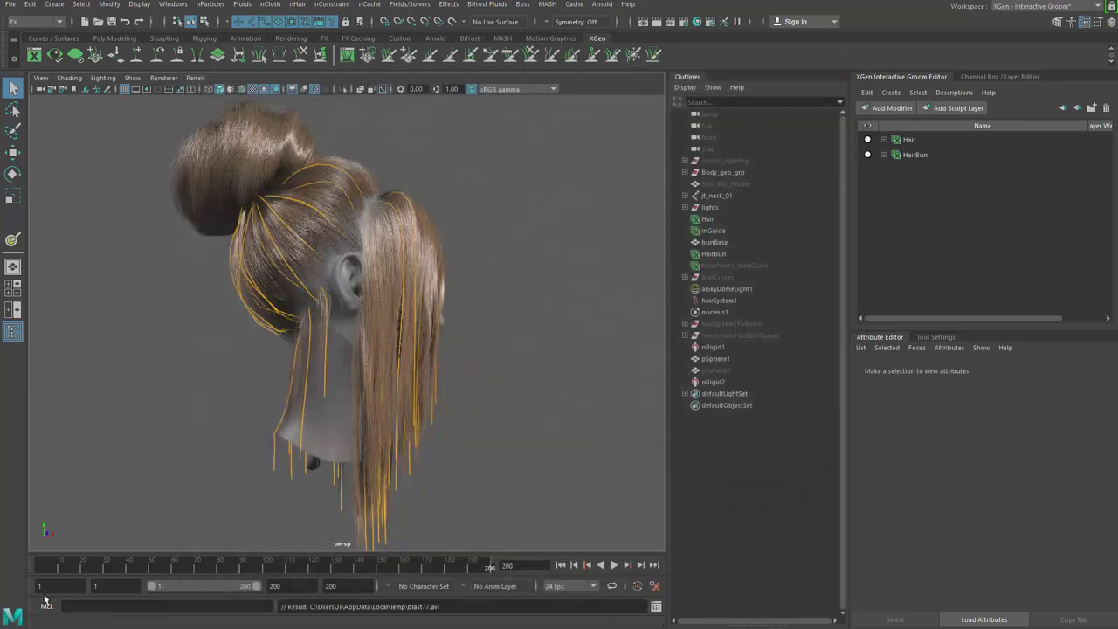
click(558, 563)
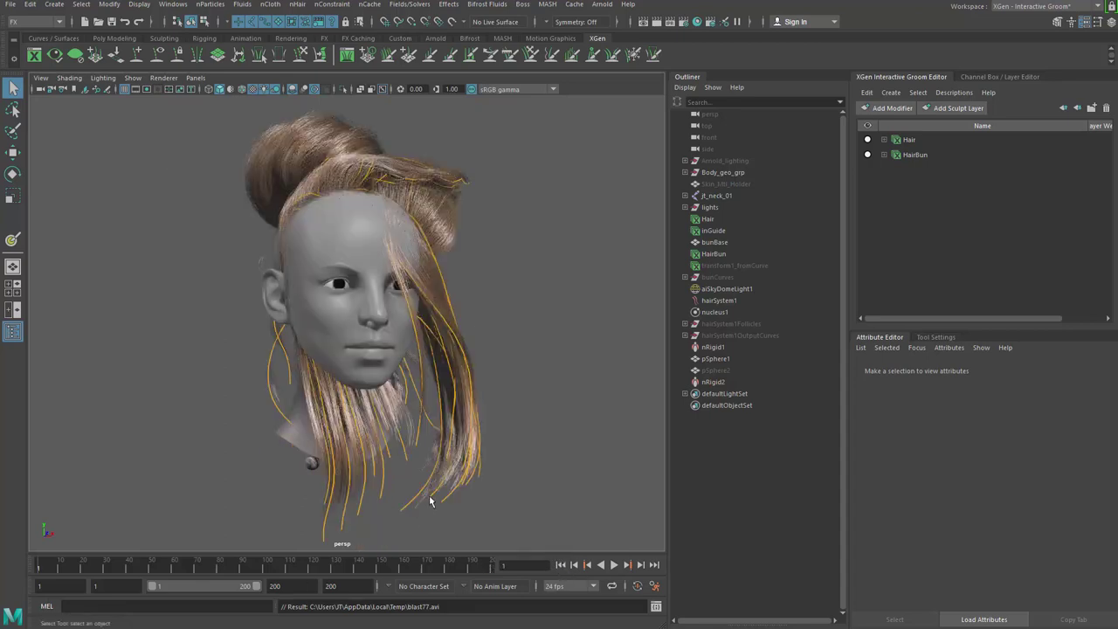
Set the animation start frame to -10 and play back the timeline to check the hair motion
alt+drag(482, 460, 332, 219)
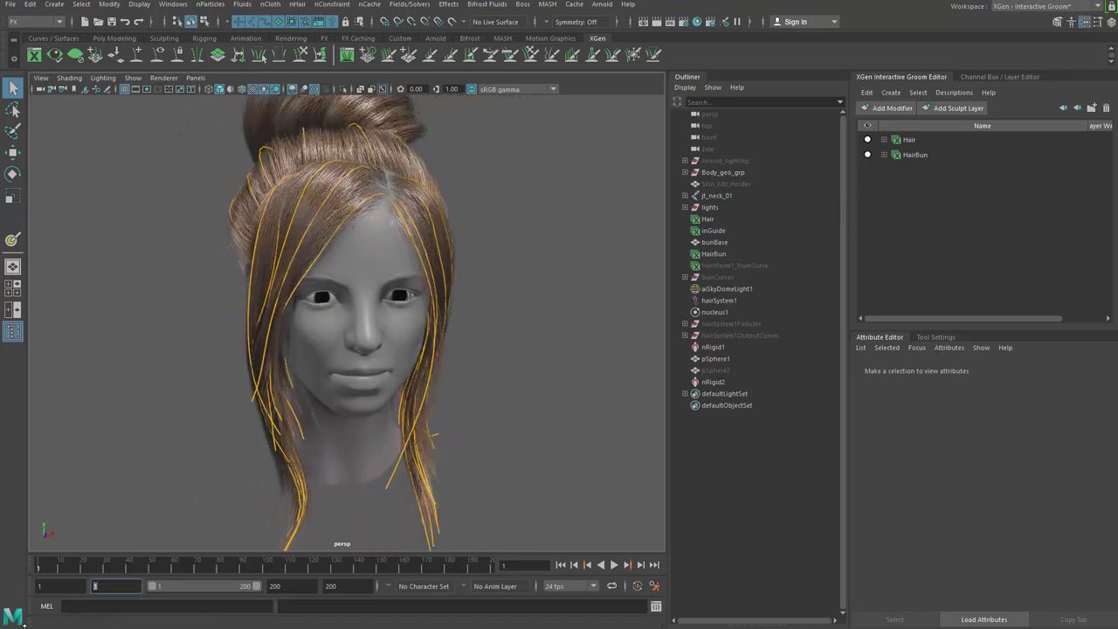
key(Return)
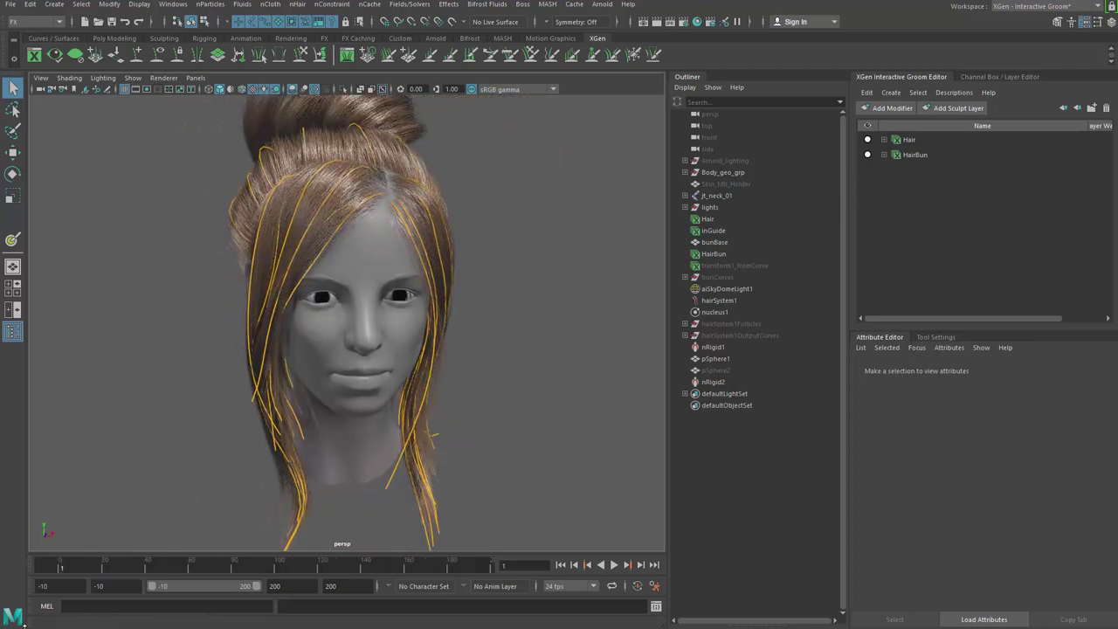
alt+drag(349, 452, 287, 466)
scroll(288, 465, up, 2)
key(alt+v)
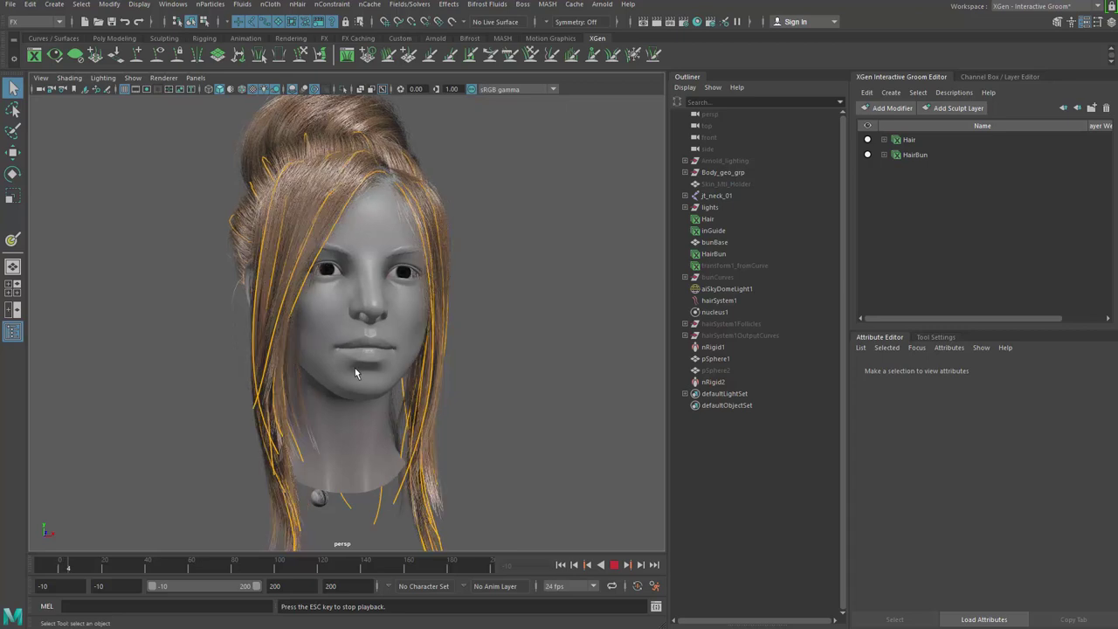
key(Escape)
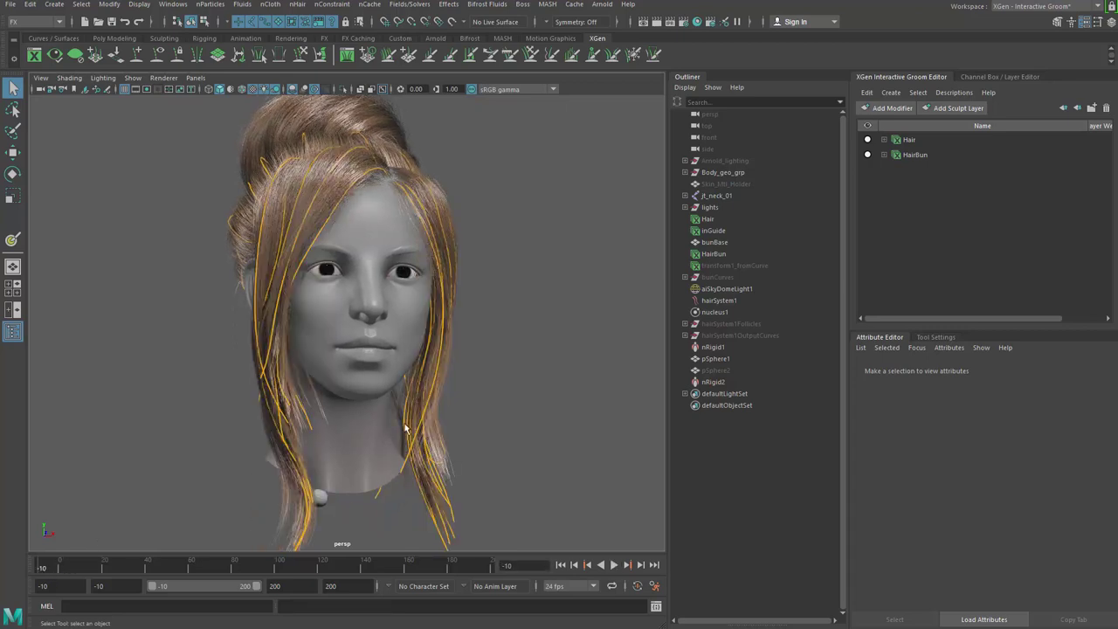
Set nucleus1's Start Frame to -10, play the hair simulation and return to the start frame
click(755, 313)
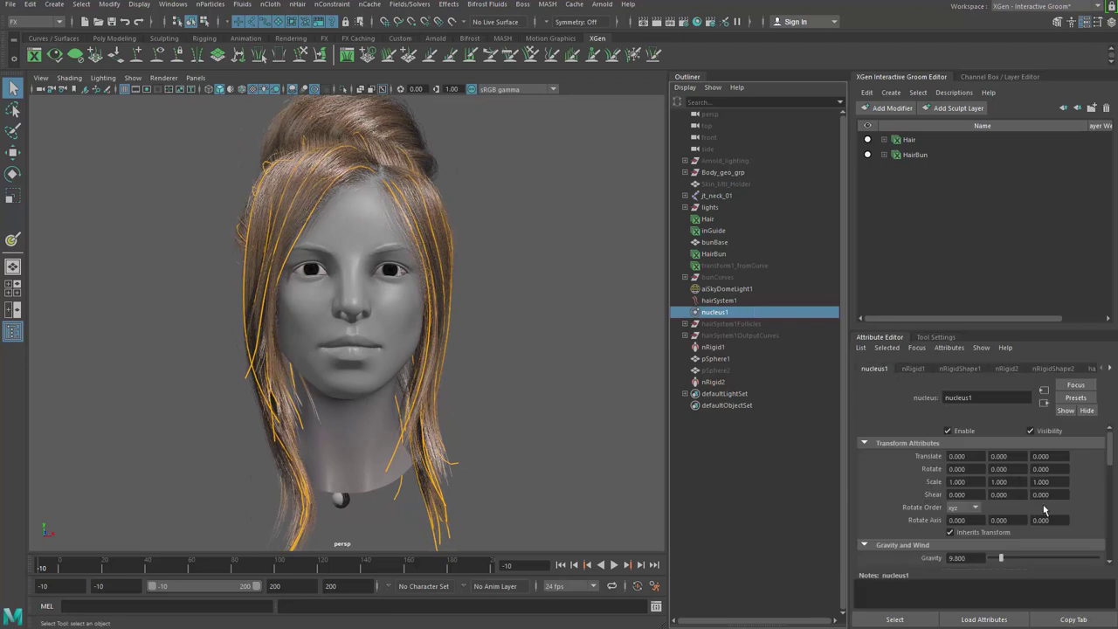
scroll(1114, 457, down, 5)
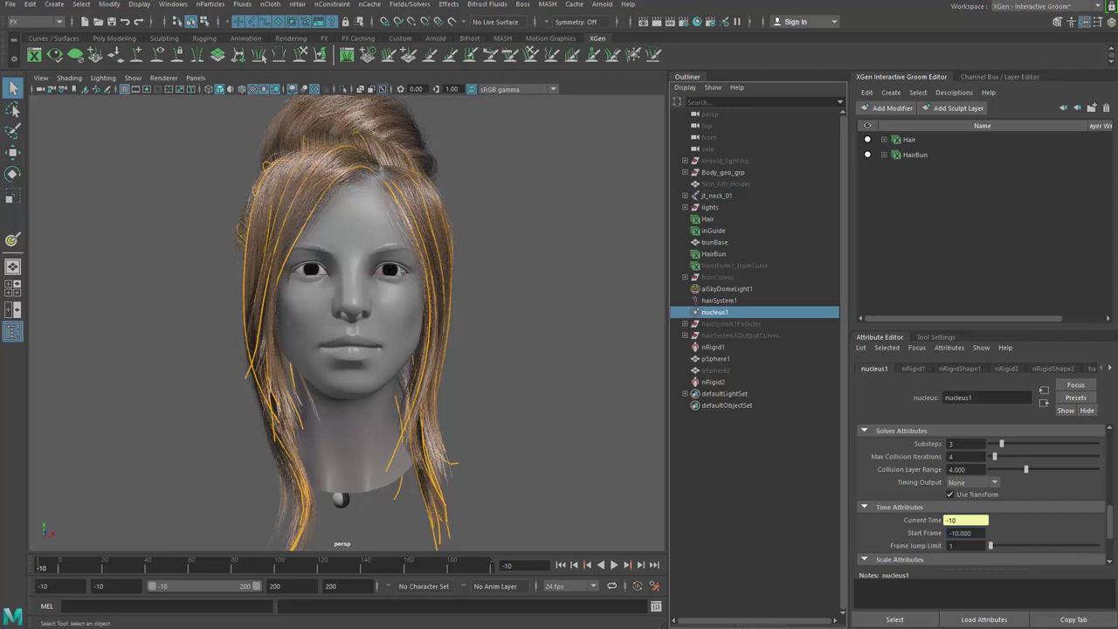
alt+drag(524, 417, 559, 439)
key(alt+v)
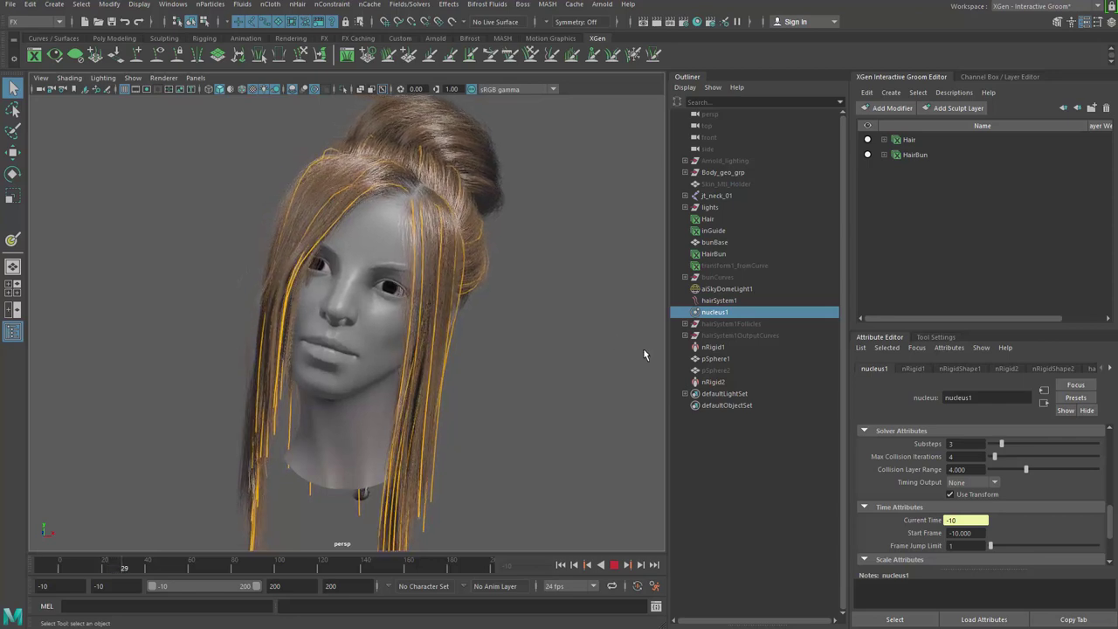
key(alt+shift+v)
Unhide the pSphere2 collision sphere covering the face
click(716, 371)
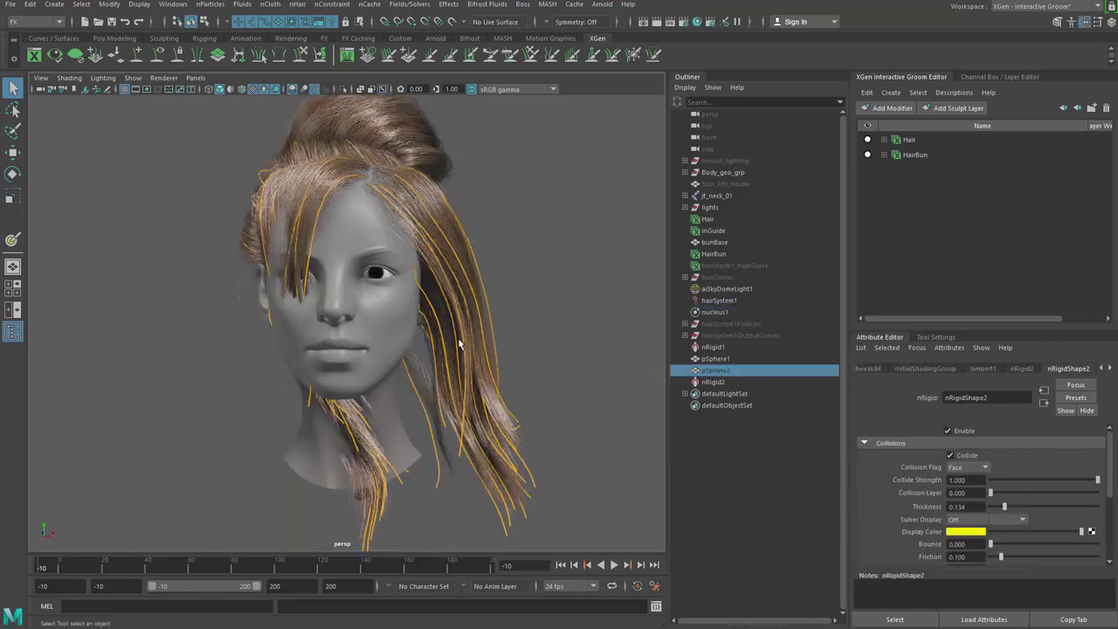
alt+drag(418, 350, 425, 352)
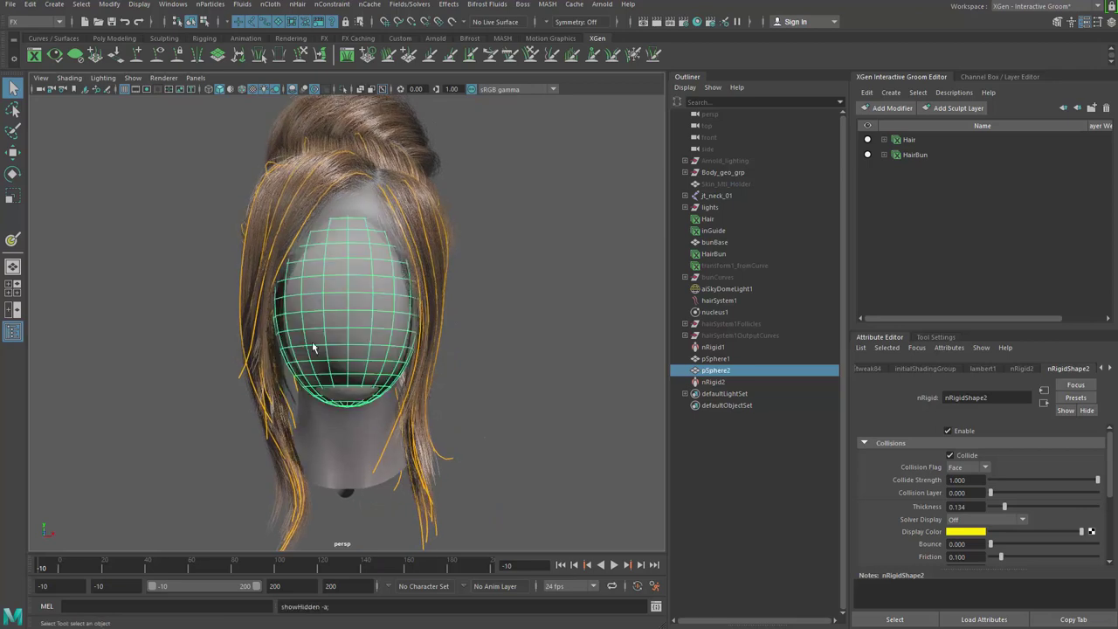
alt+drag(445, 437, 462, 379)
scroll(308, 236, up, 5)
alt+middle_drag(312, 302, 323, 350)
alt+drag(323, 350, 336, 156)
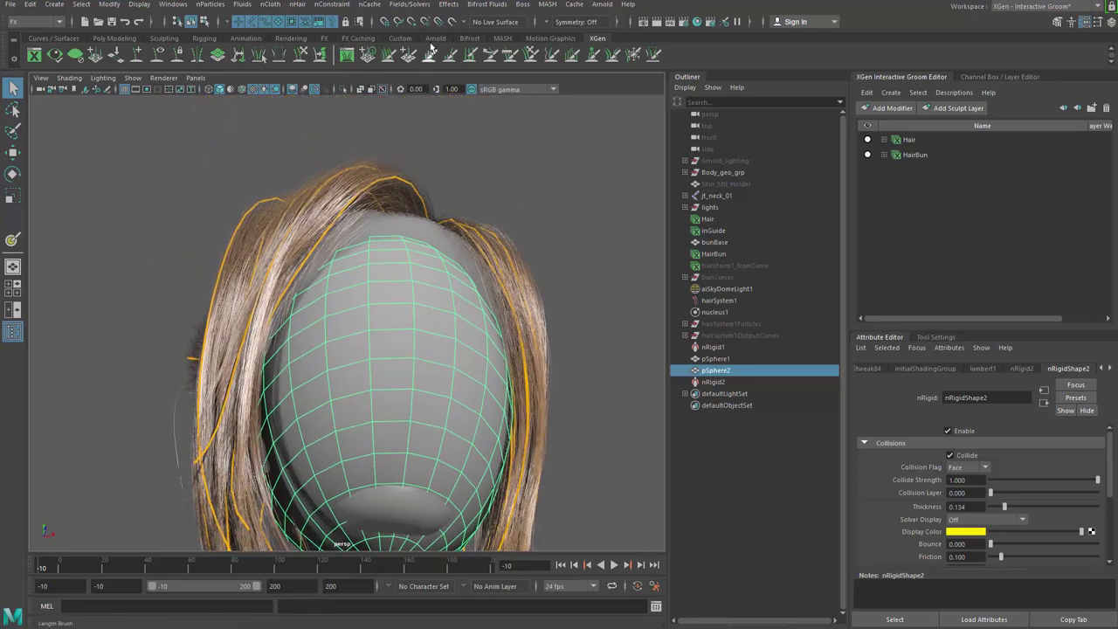
Create a blend shape named collider_corrective on pSphere2 in the Shape Editor and add a target to it
click(161, 38)
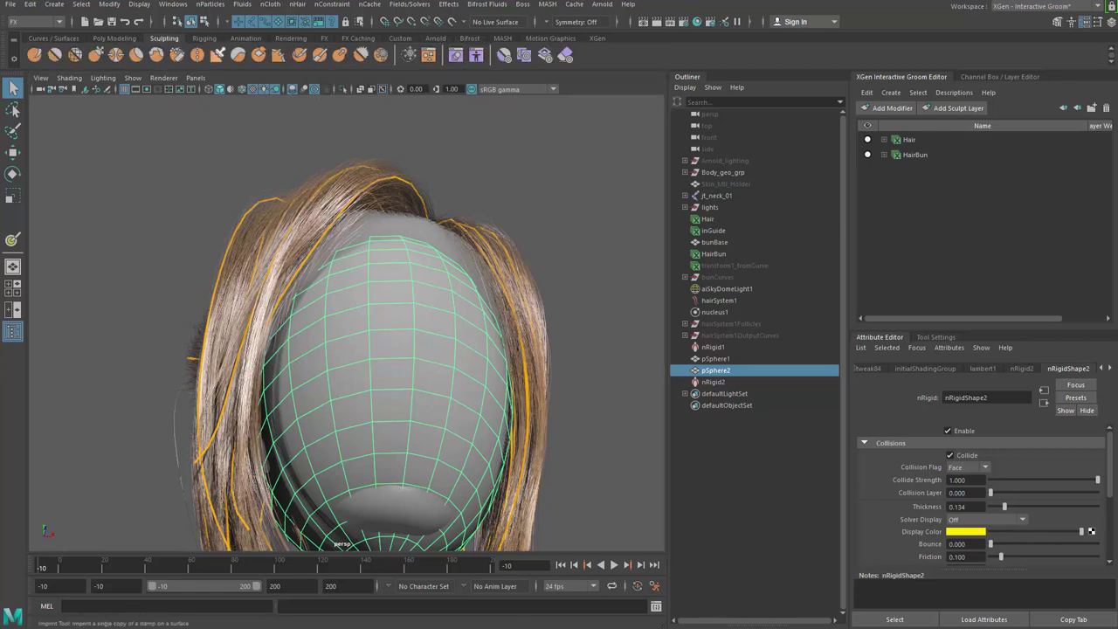
drag(612, 114, 721, 112)
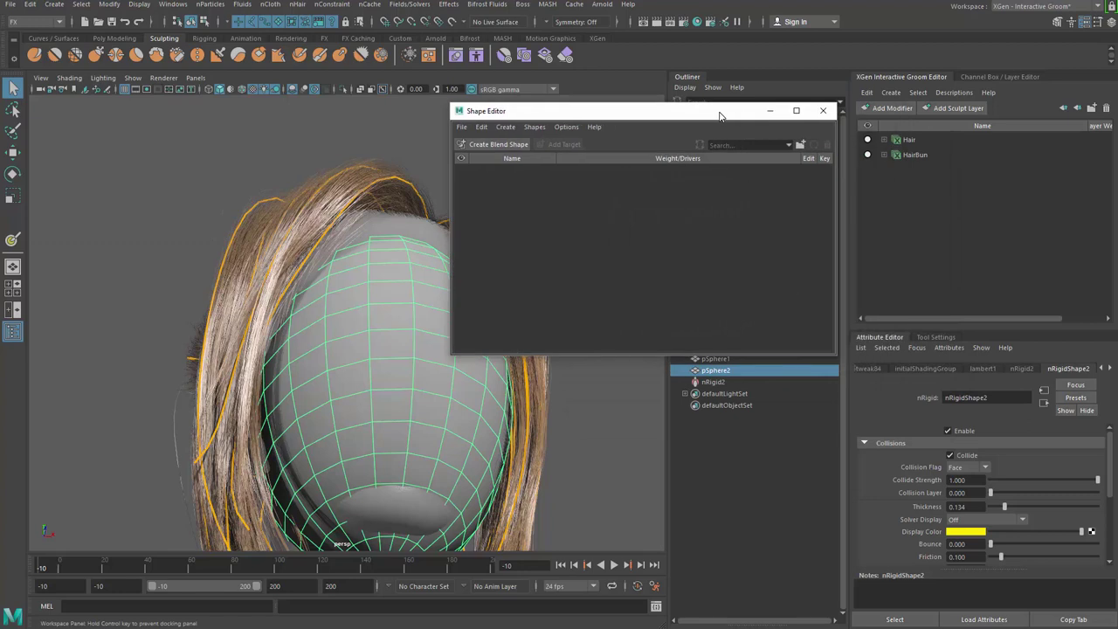
click(512, 144)
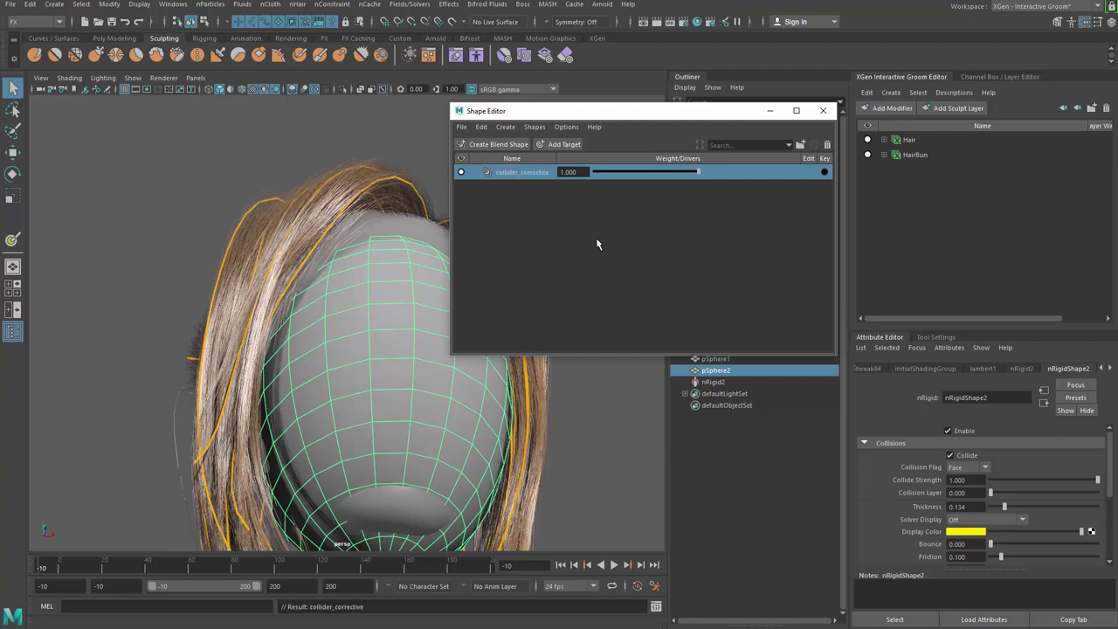
click(563, 144)
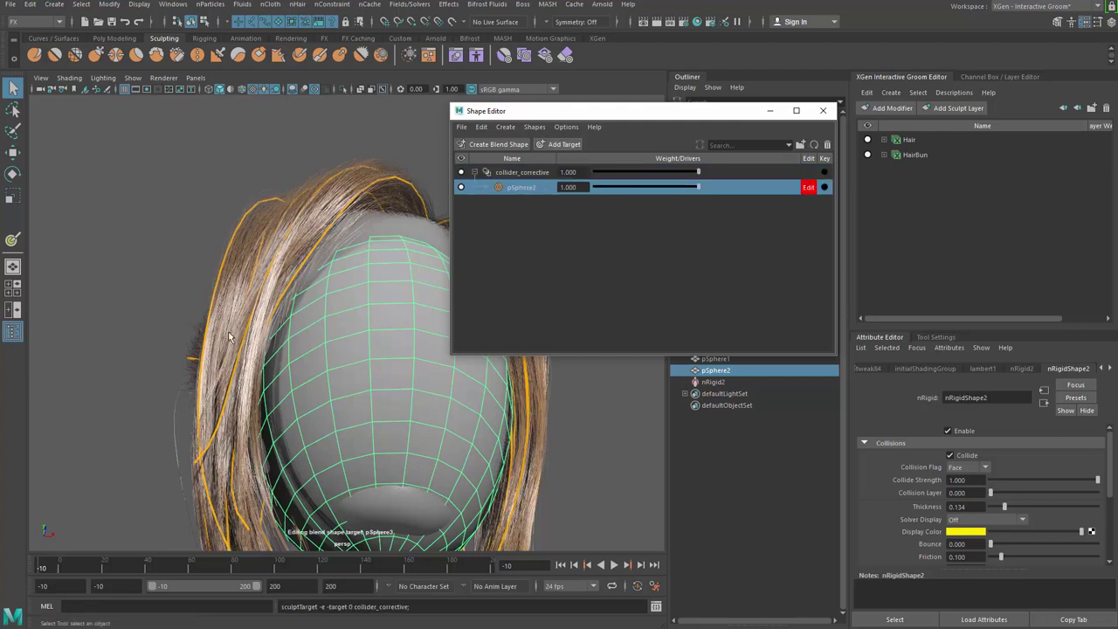
Enable Object X symmetry for the Move tool and switch the face collider to vertex editing
alt+drag(350, 349, 374, 324)
key(w)
click(374, 324)
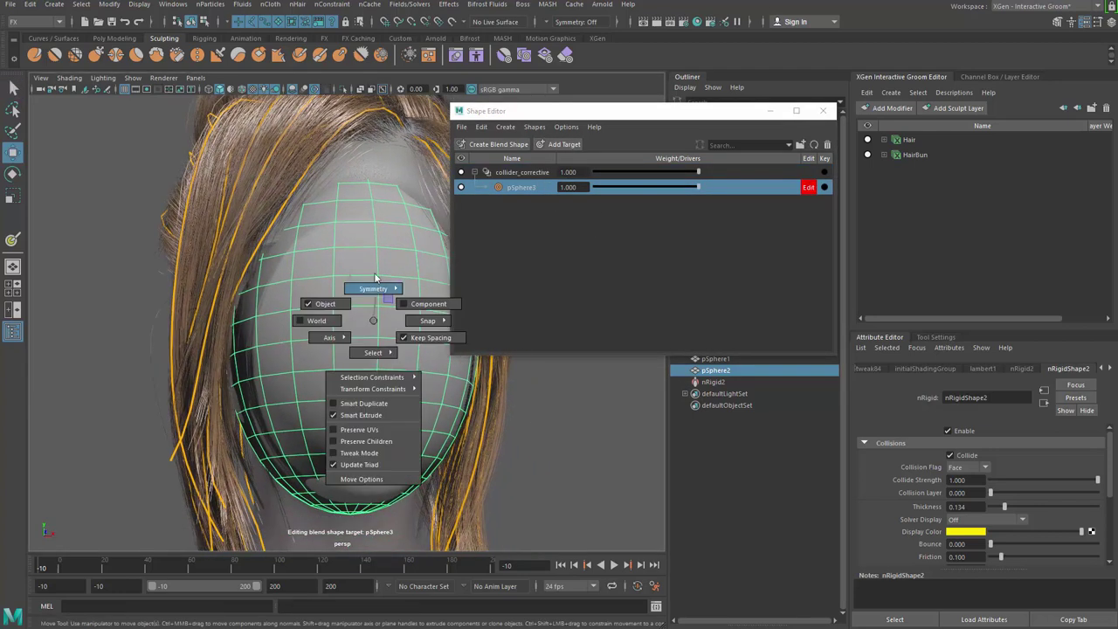
drag(375, 275, 307, 332)
key(F9)
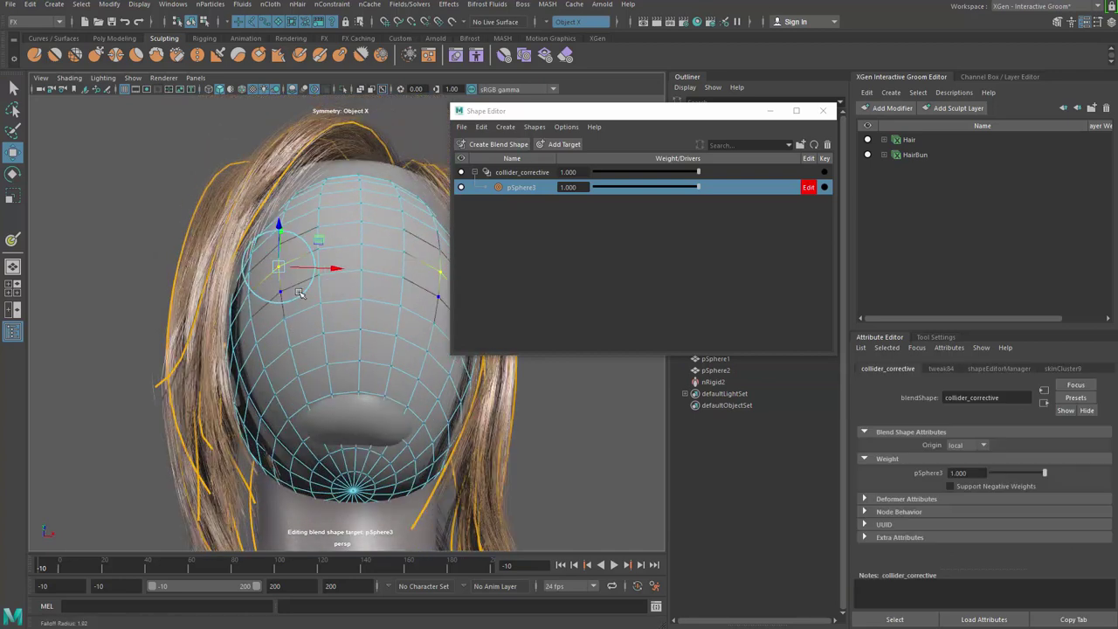
Push the collider's upper side vertices slightly outward with soft selection, adjust a lower vertex, and return to object mode
drag(288, 276, 352, 307)
drag(336, 269, 330, 273)
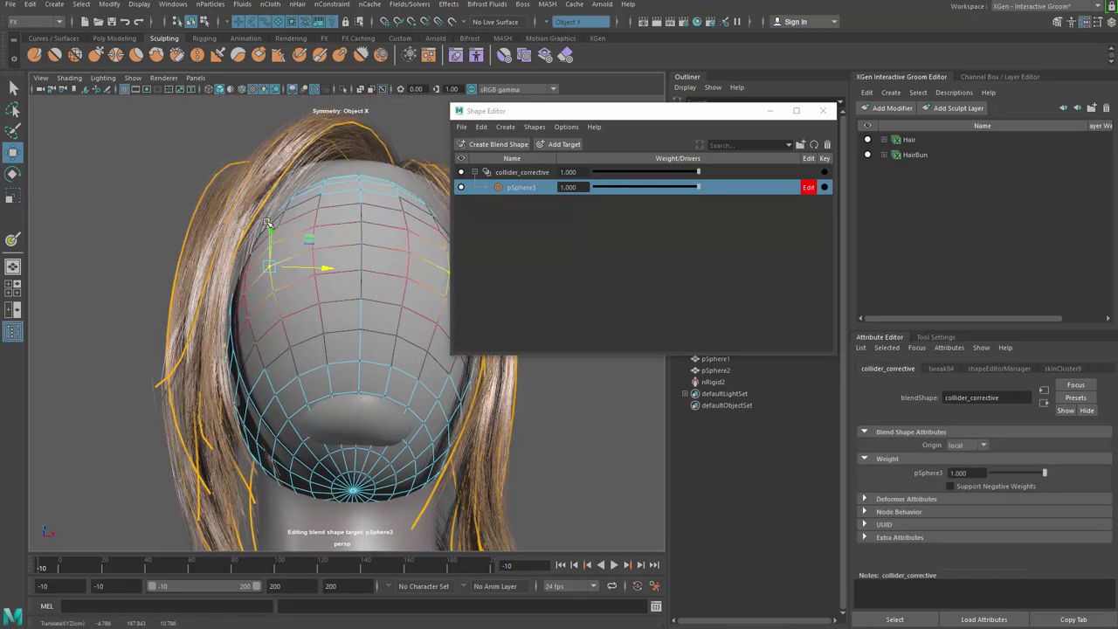
drag(268, 217, 268, 214)
alt+drag(293, 318, 320, 404)
click(282, 363)
drag(284, 468, 289, 475)
key(q)
key(F8)
alt+right_drag(321, 353, 201, 344)
alt+drag(201, 344, 171, 328)
click(175, 329)
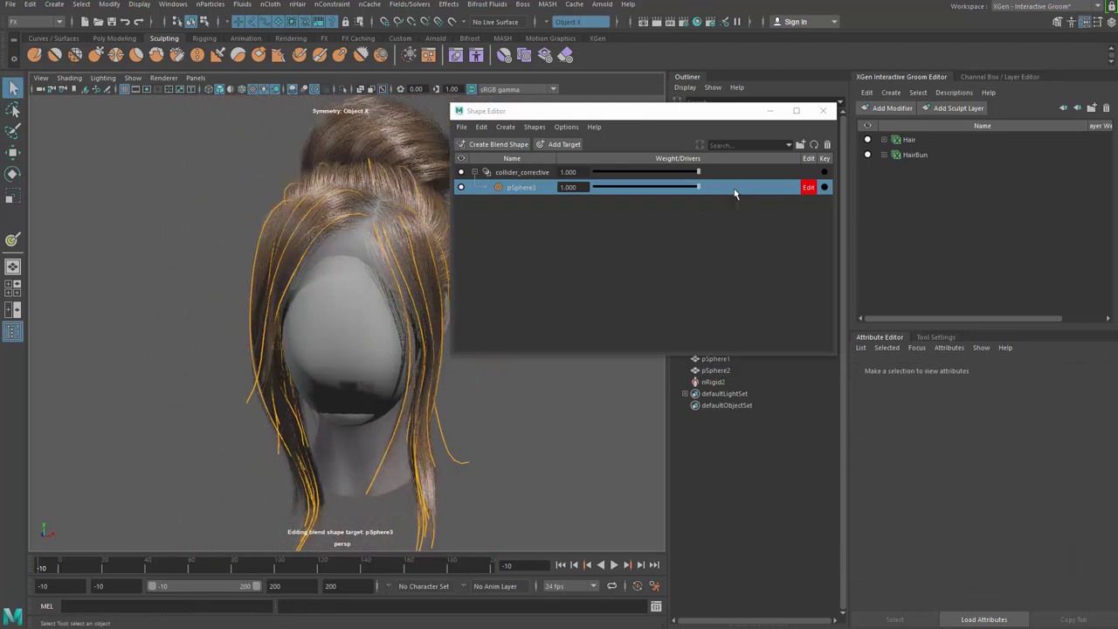
Sweep the corrective target's weight down and back up to check the reshaped collider
drag(699, 190, 589, 189)
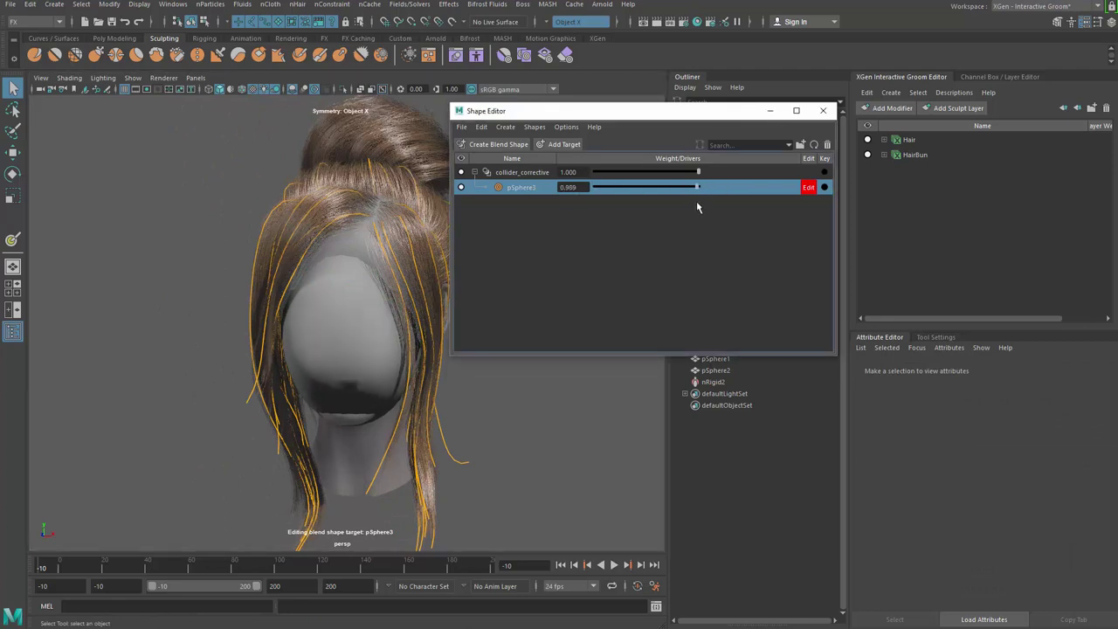
mouse_move(702, 202)
mouse_down()
mouse_move(501, 184)
mouse_move(804, 196)
mouse_move(457, 182)
mouse_move(867, 187)
mouse_move(335, 194)
mouse_move(389, 209)
mouse_move(253, 200)
mouse_up()
drag(596, 187, 778, 192)
Close the Shape Editor and hide the pSphere2 collider
click(823, 111)
click(373, 312)
key(ctrl+h)
alt+right_drag(531, 361, 561, 379)
alt+right_drag(465, 349, 394, 348)
alt+drag(393, 348, 429, 344)
alt+right_drag(429, 345, 457, 349)
alt+drag(457, 349, 467, 348)
Playblast the full timeline and review the resulting clip from its start
right_click(457, 565)
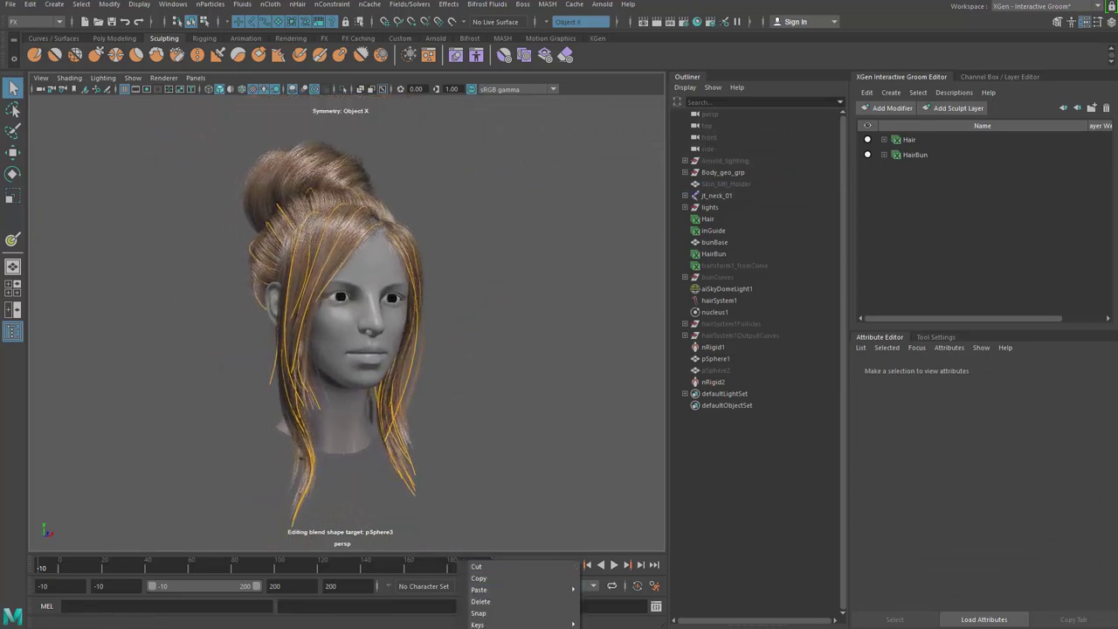
key(Escape)
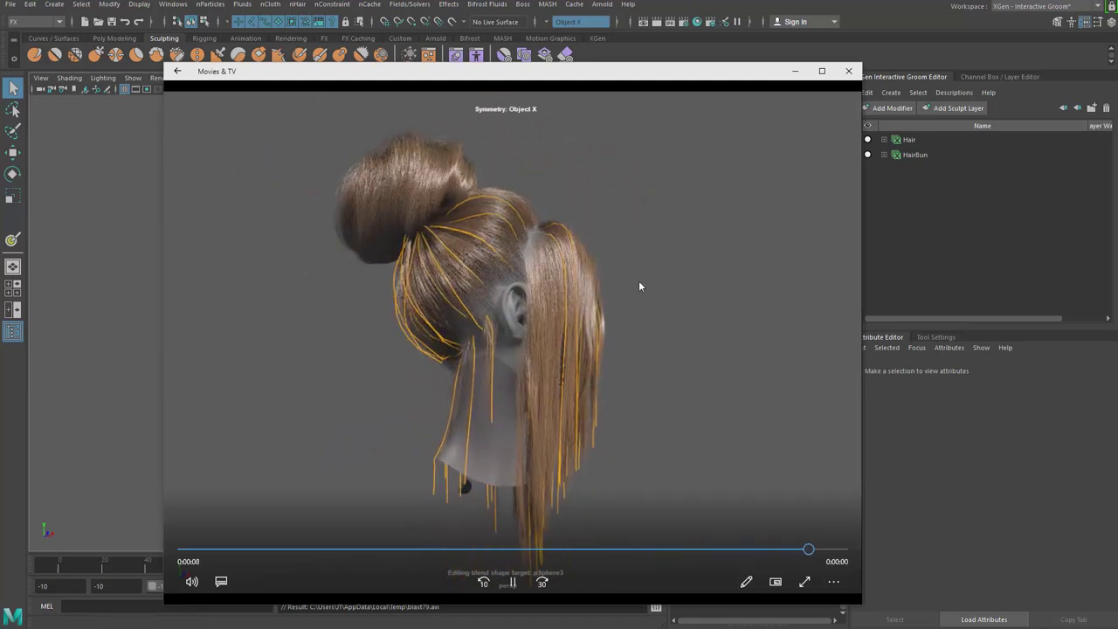
drag(411, 551, 183, 549)
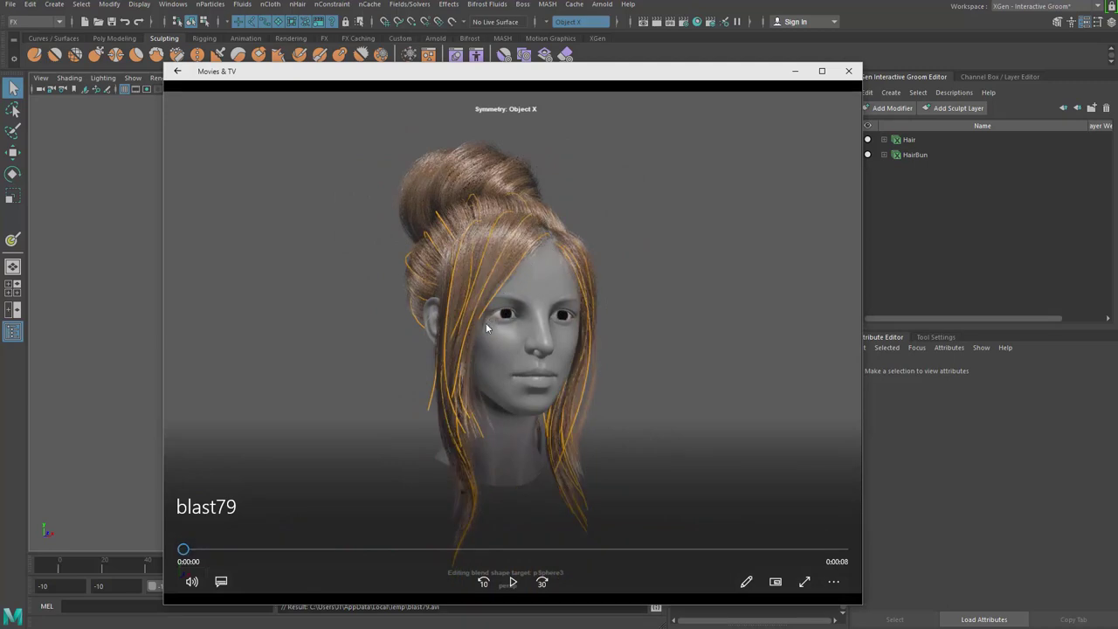
drag(200, 549, 137, 530)
drag(738, 77, 669, 157)
Return to frame -10, expand the Hair description down to its guide modifier's inputs, and select the inGuide description
click(885, 140)
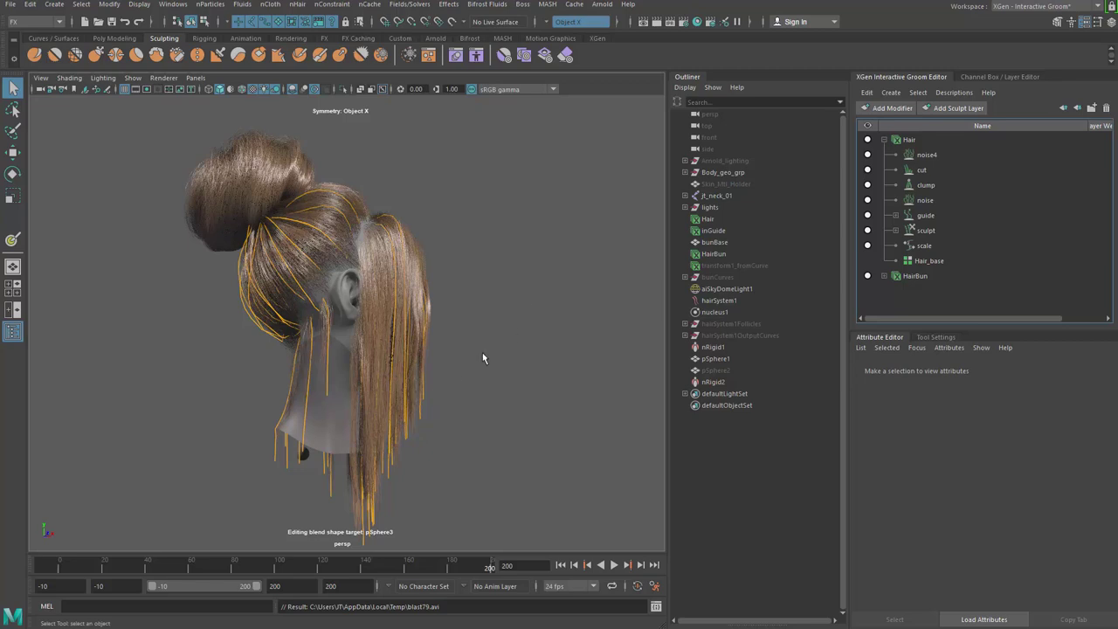
alt+drag(455, 381, 297, 391)
alt+right_drag(337, 387, 457, 383)
alt+drag(456, 382, 393, 318)
alt+right_drag(393, 318, 492, 328)
mouse_move(492, 327)
alt+mouse_down()
mouse_move(471, 324)
mouse_move(480, 334)
alt+mouse_up()
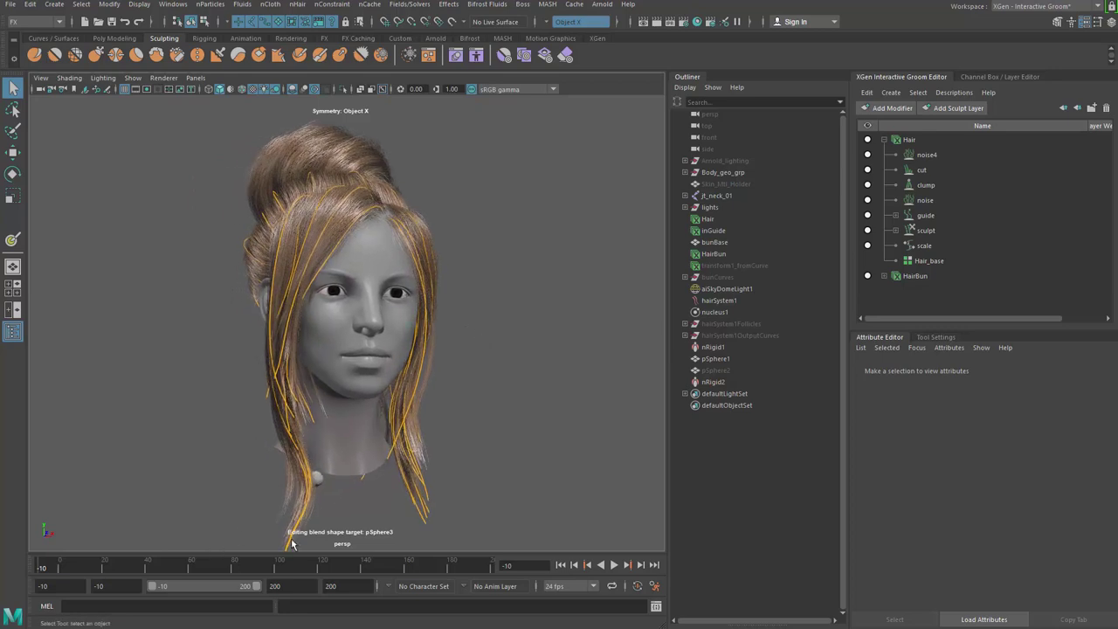
click(928, 216)
click(897, 217)
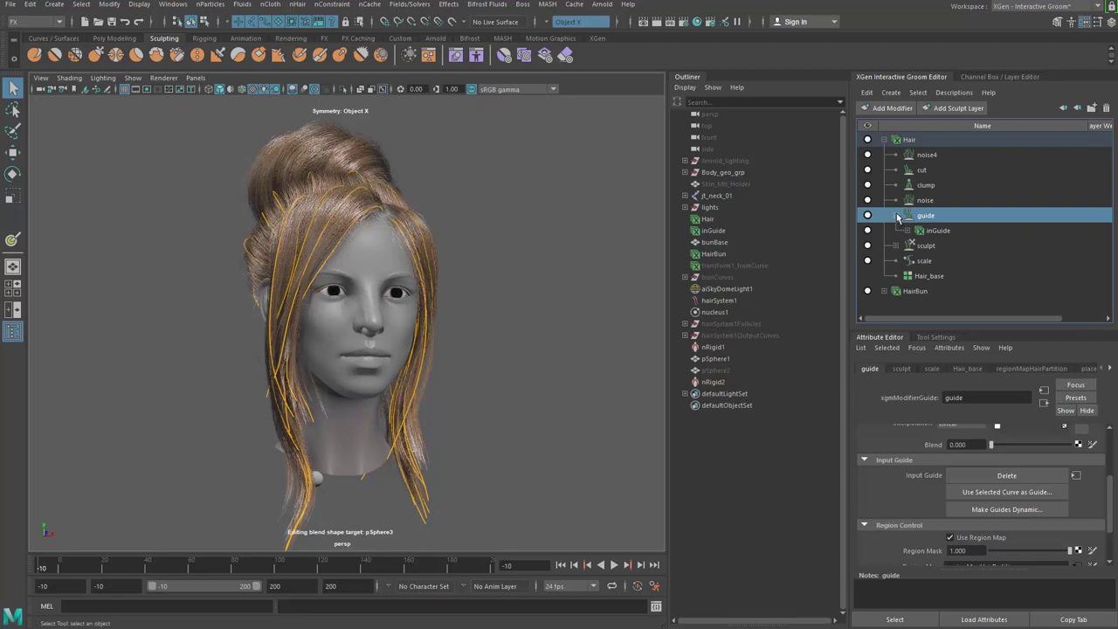
click(907, 230)
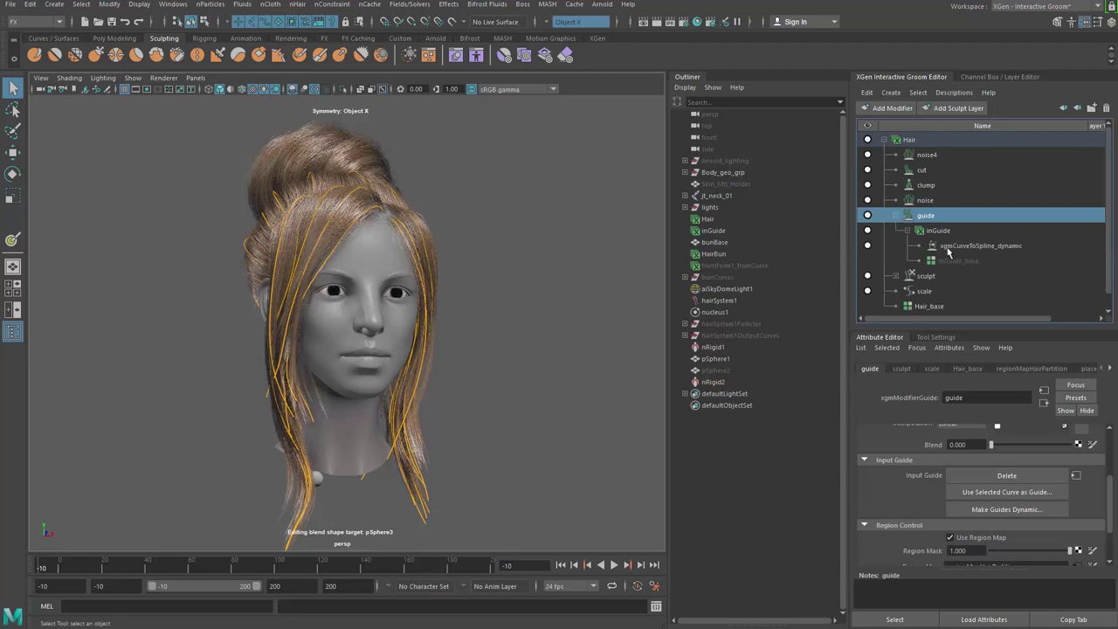
click(939, 231)
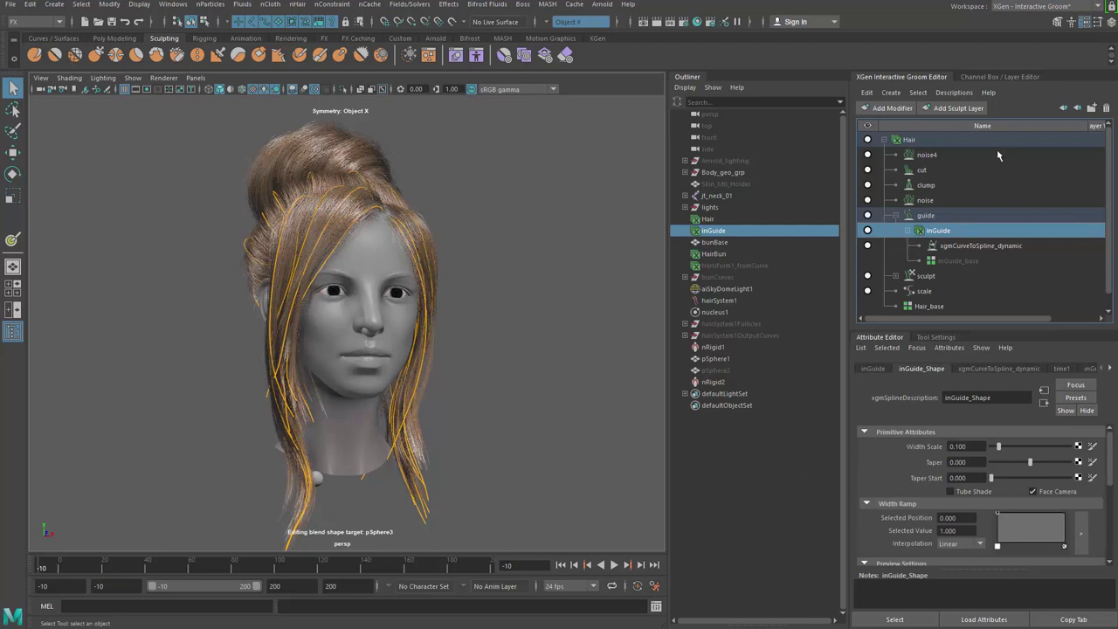
Start a new Alembic cache for the inGuide description and name the file HairCache
click(954, 92)
mouse_move(970, 128)
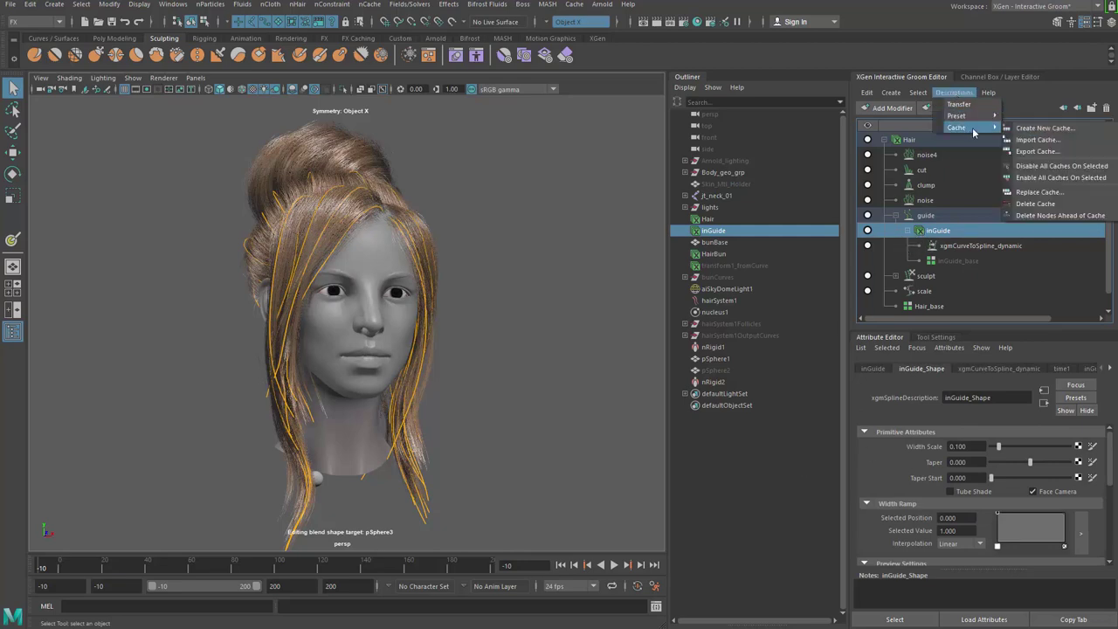
click(1037, 129)
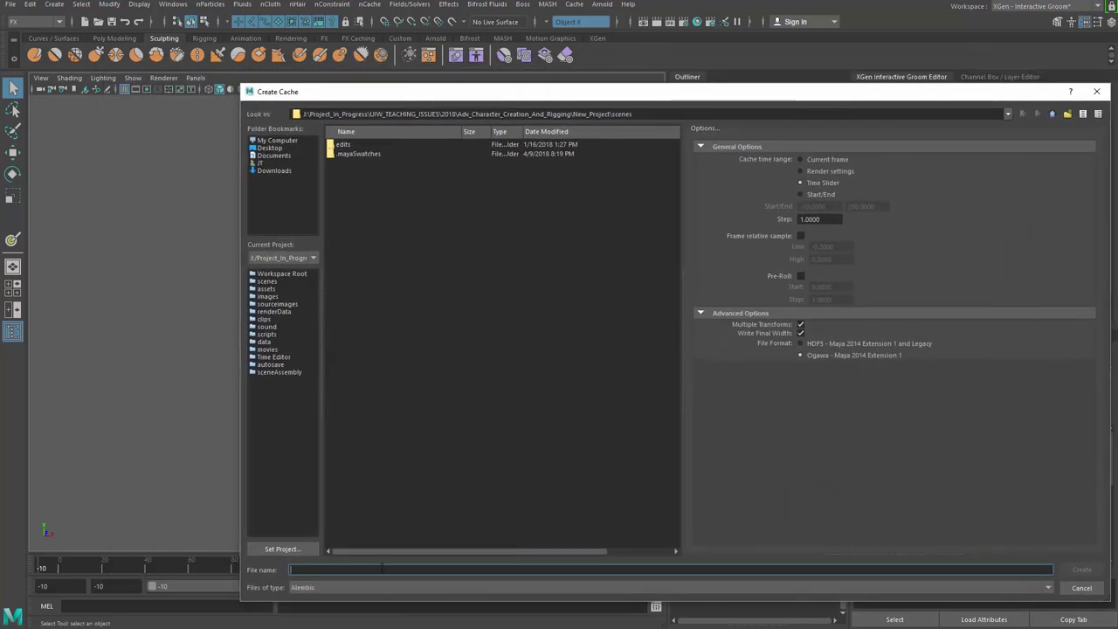
text(HairC)
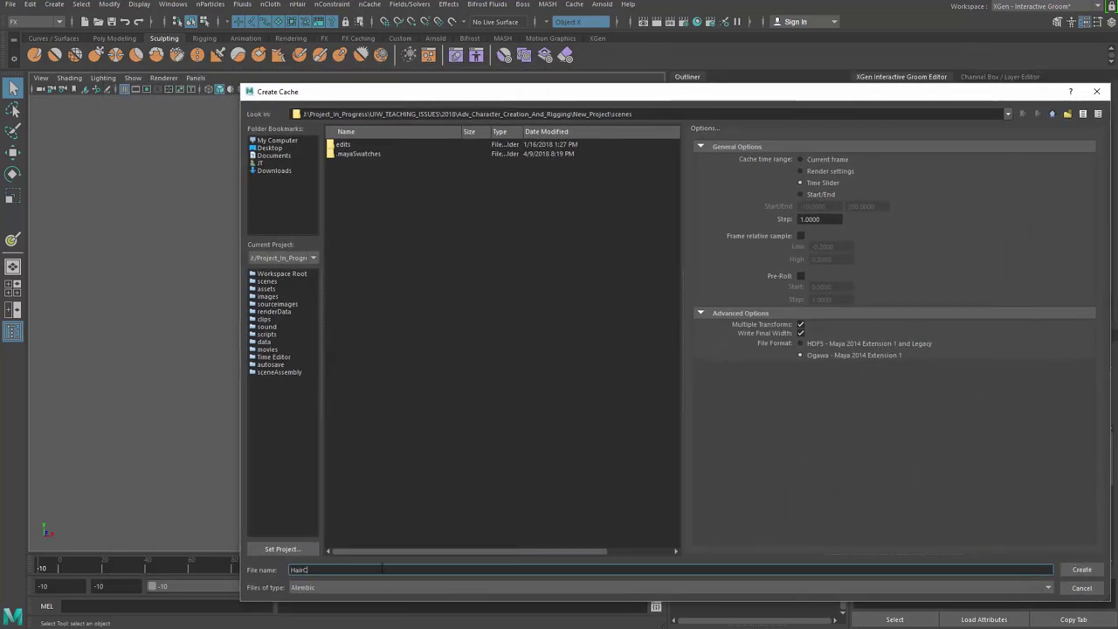
text(ache)
Set the cache time range to Start/End from frame 1 to 200 and create the cache
click(797, 195)
double_click(830, 206)
text(1)
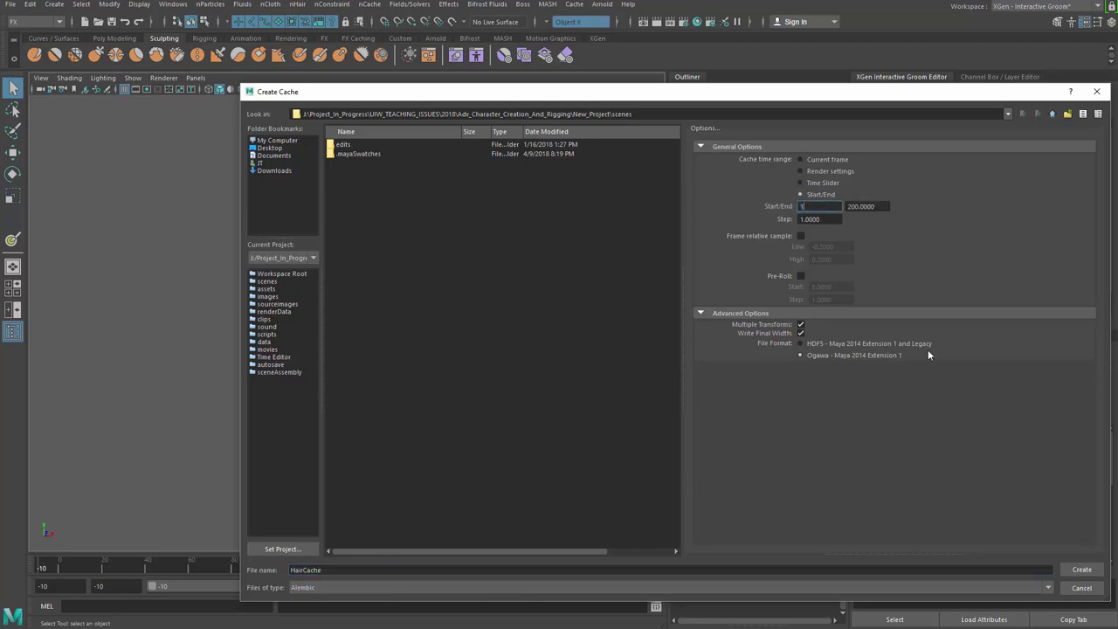
key(Tab)
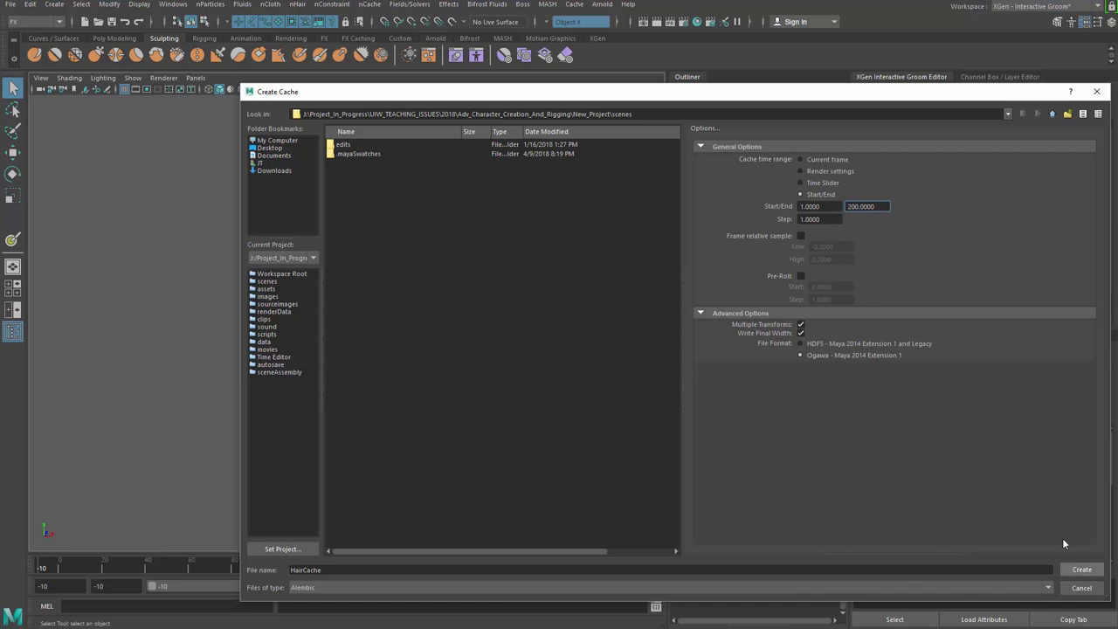
click(1070, 571)
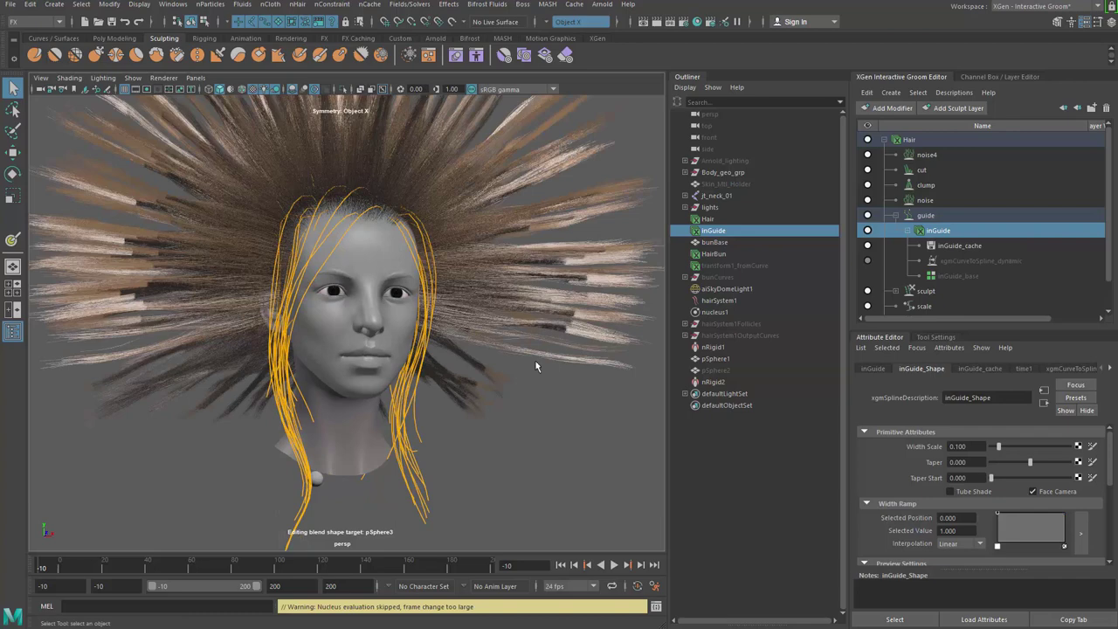
Open the inGuide_cache attributes and scrub the timeline across the animation to check the cached guides against the hair
alt+drag(538, 357, 593, 349)
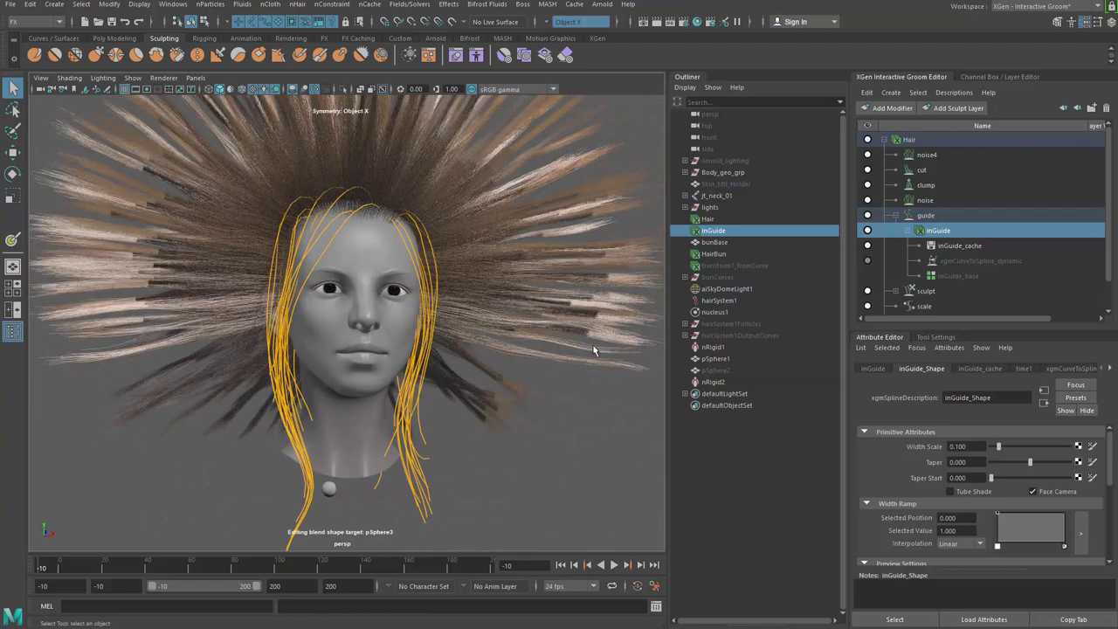
click(958, 247)
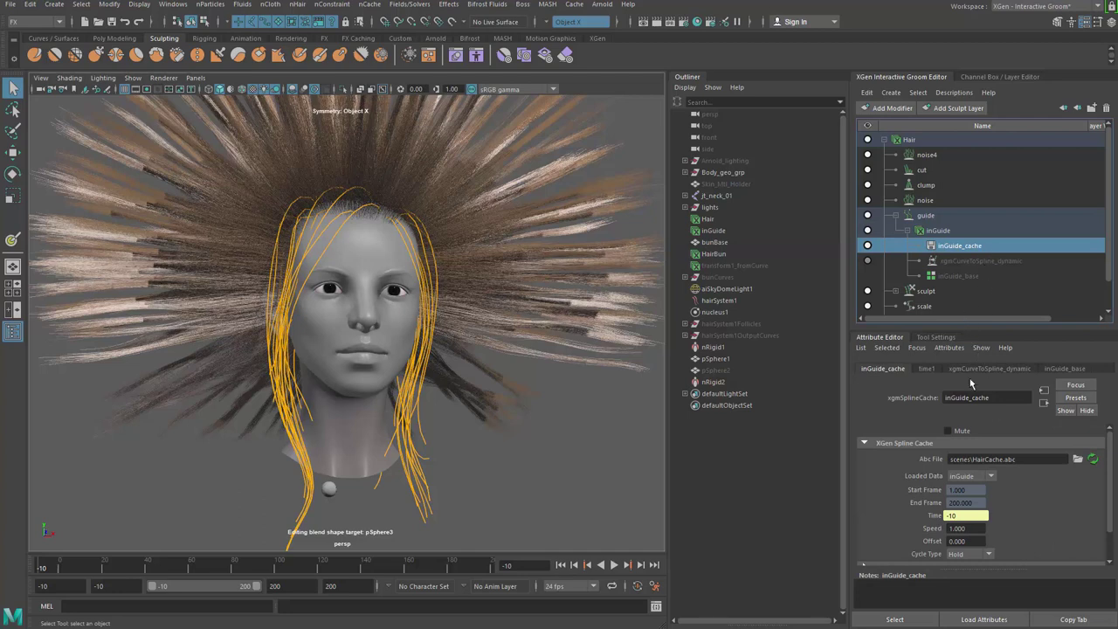
drag(139, 566, 186, 562)
click(188, 568)
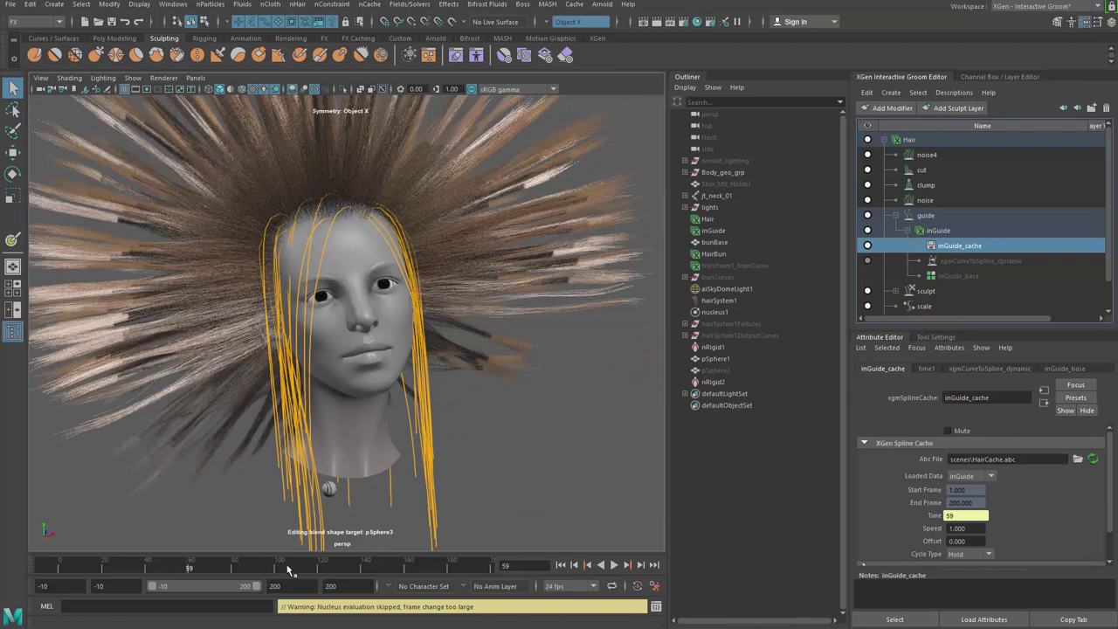
click(351, 568)
drag(442, 563, 490, 569)
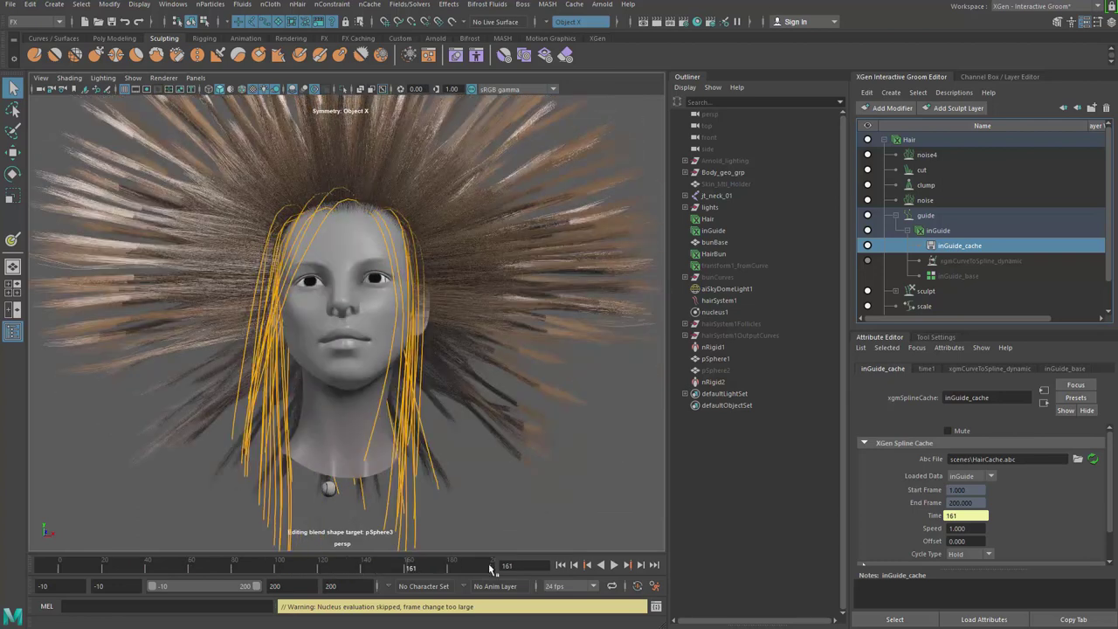
alt+drag(468, 395, 354, 397)
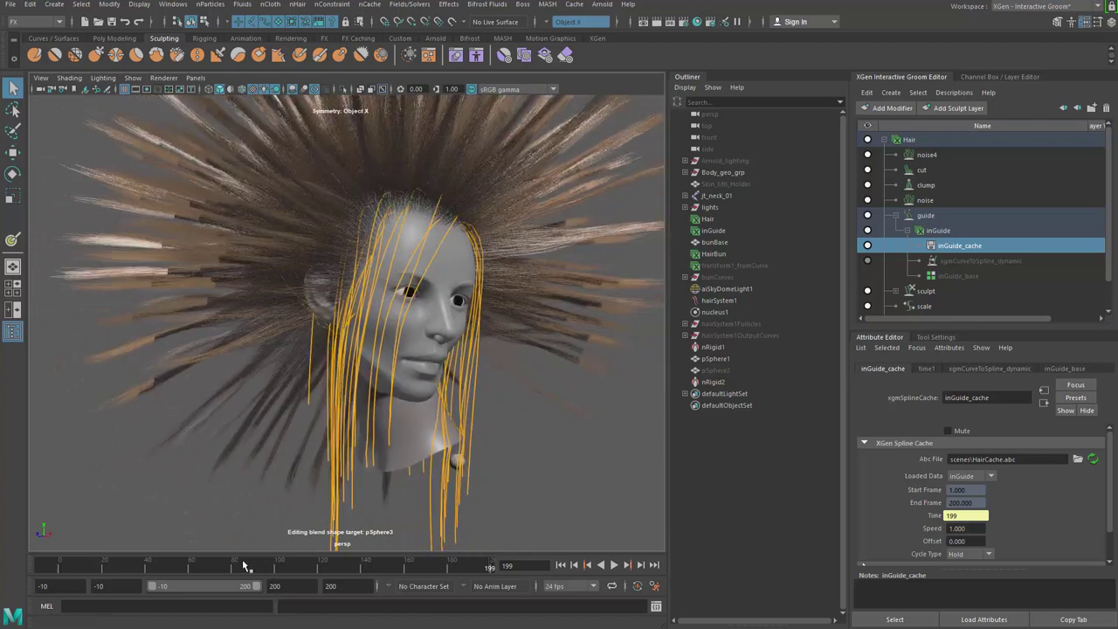
click(228, 568)
Disable the xgmCurveToSpline_dynamic modifier and toggle inGuide_cache off and on to compare it with inGuide_base
click(867, 246)
click(868, 246)
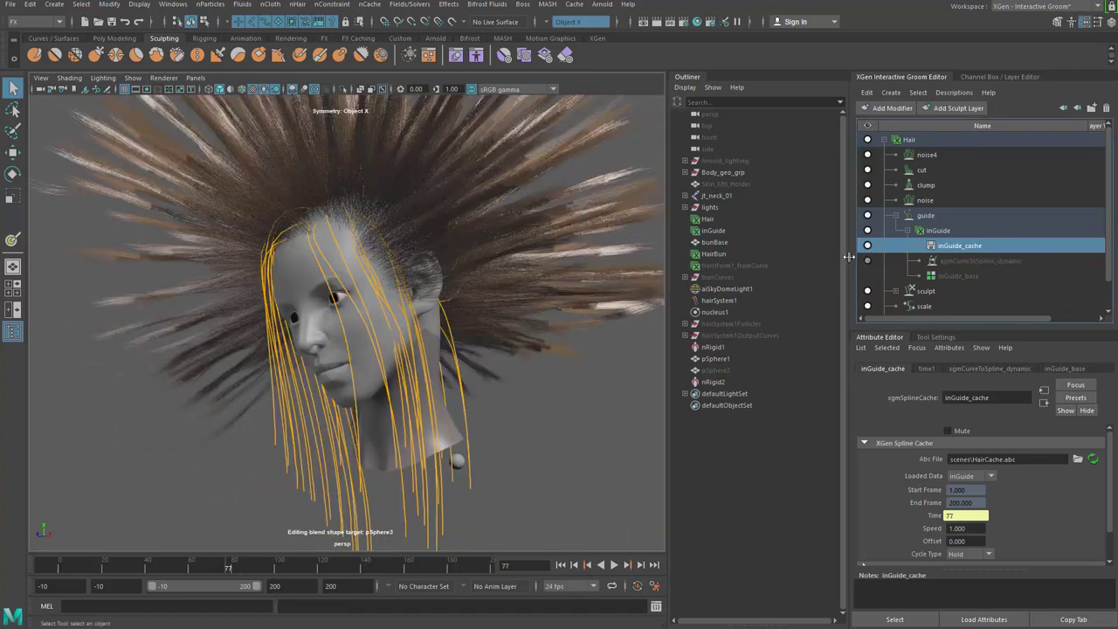
click(869, 262)
click(868, 246)
click(867, 246)
click(867, 247)
click(868, 247)
click(867, 247)
click(867, 248)
click(954, 276)
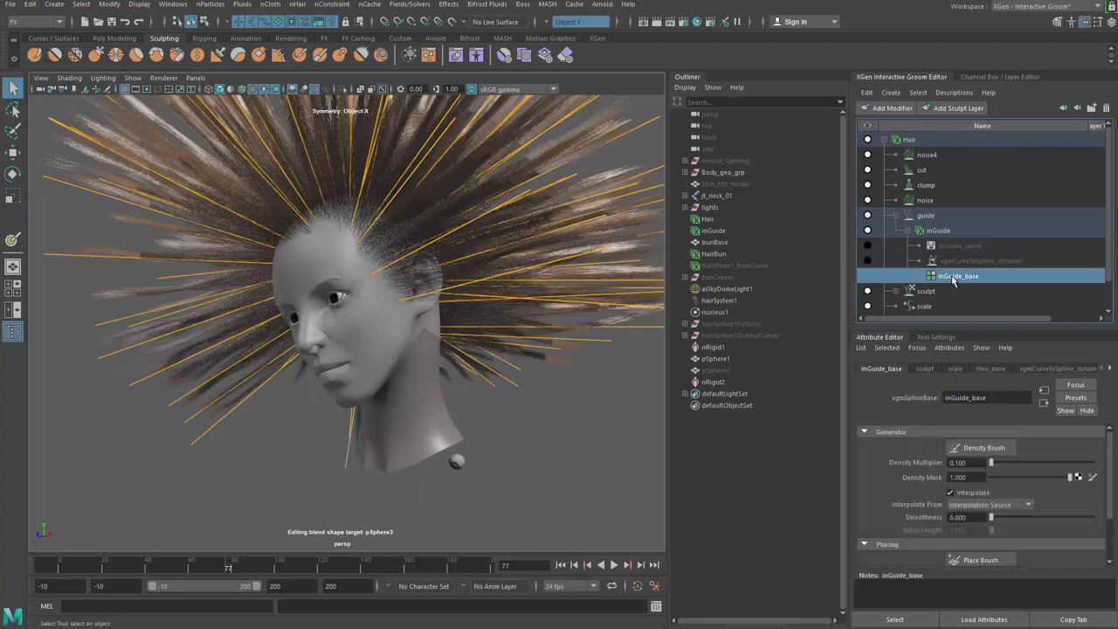
click(868, 247)
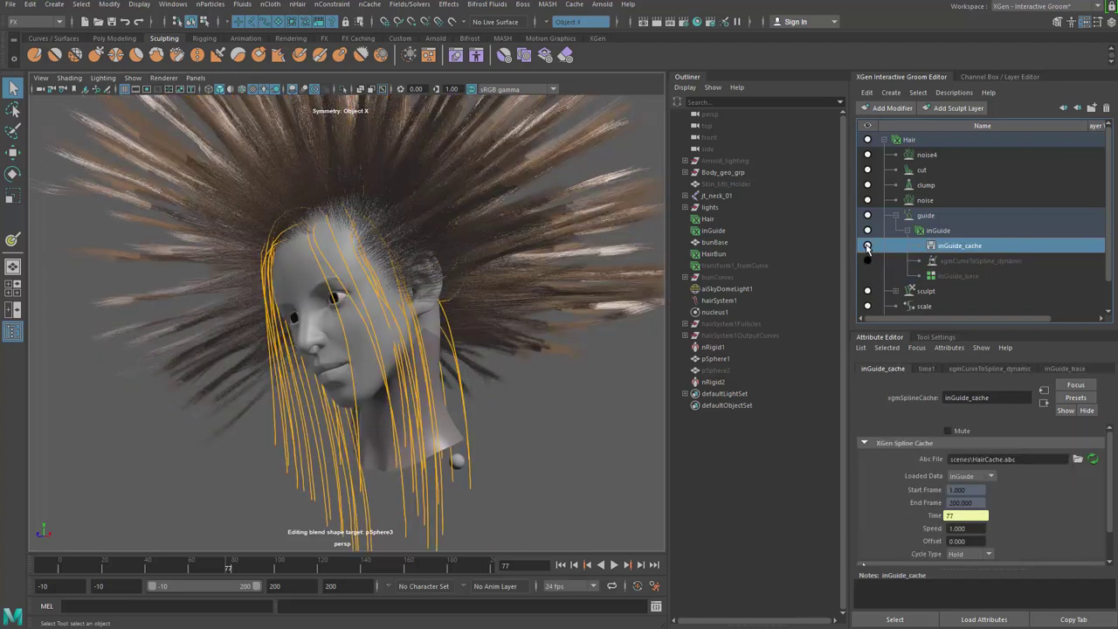
Return to frame -10, look over the inGuide_cache settings, and delete that cache modifier
alt+right_drag(583, 273, 559, 284)
alt+drag(559, 284, 664, 328)
key(alt+shift+v)
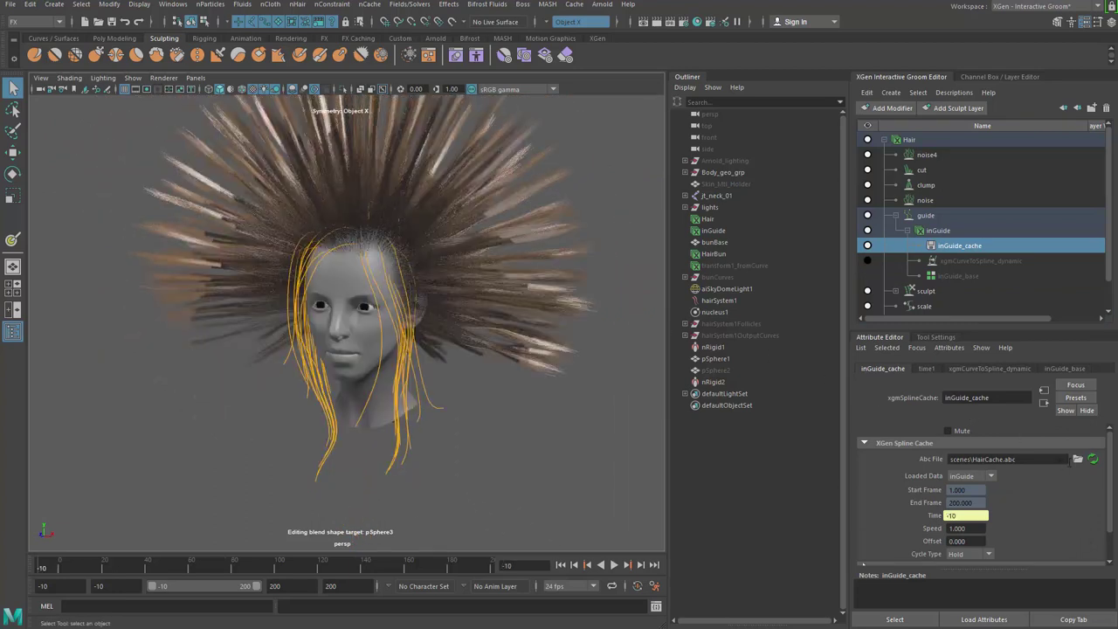
drag(1112, 477, 1112, 448)
scroll(967, 519, down, 1)
scroll(967, 445, up, 1)
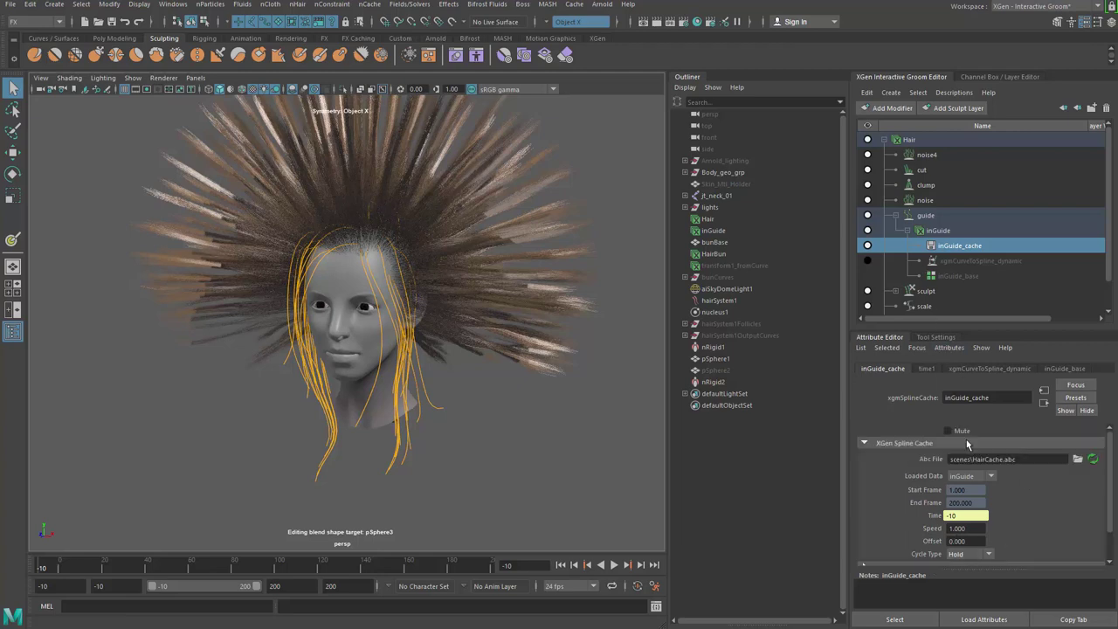
right_click(961, 248)
click(989, 278)
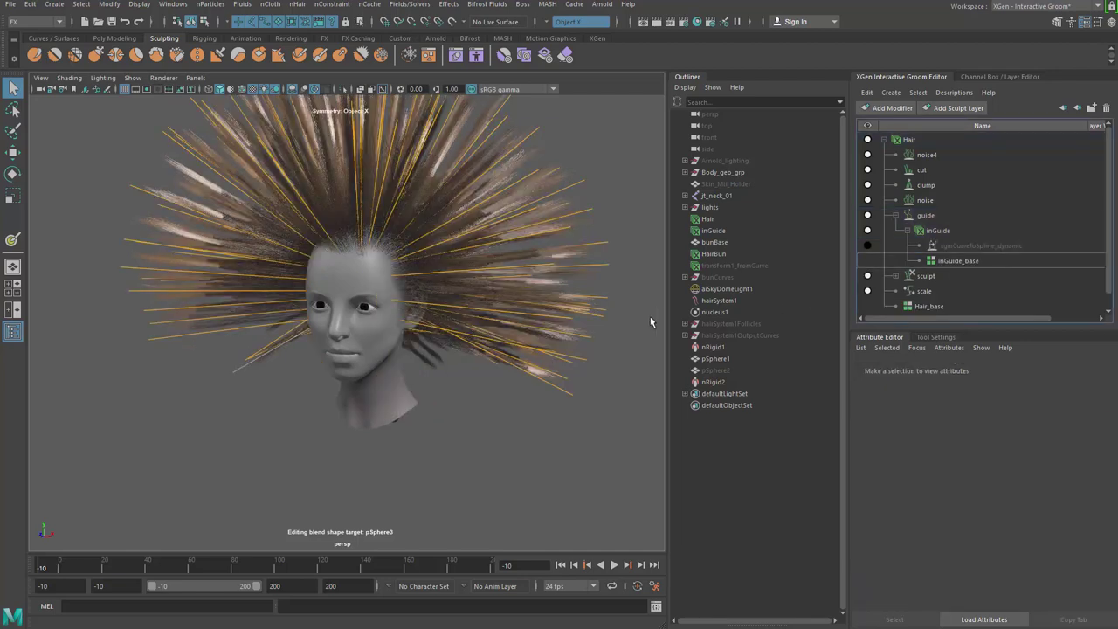
Add a Curve to Spline modifier to the inGuide description
mouse_move(561, 334)
alt+right_down()
mouse_move(527, 332)
mouse_move(550, 328)
alt+right_up()
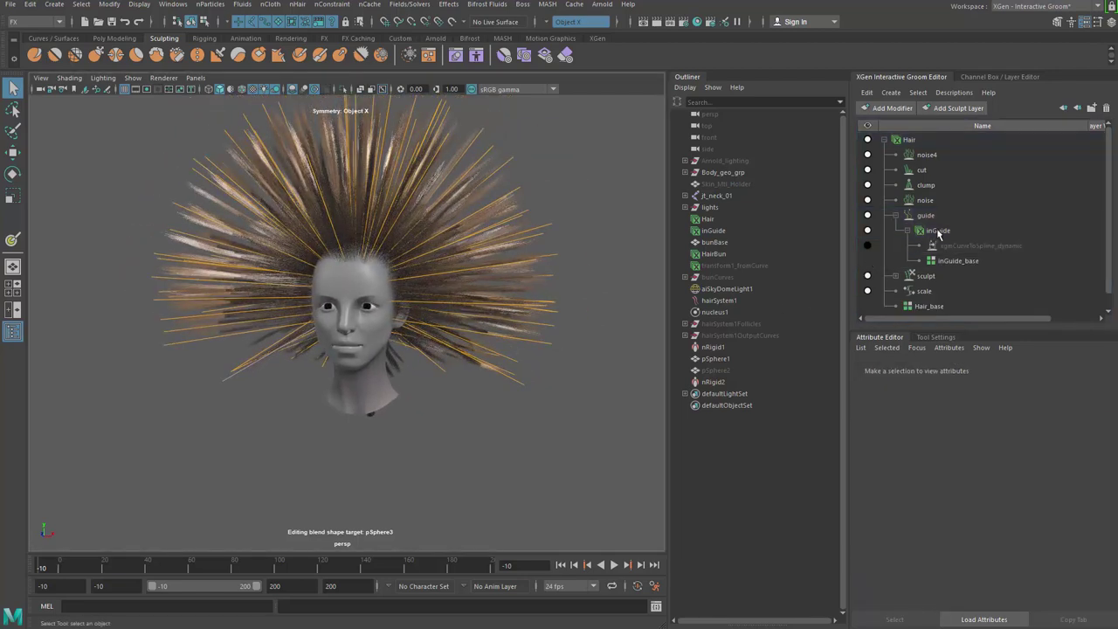
click(939, 231)
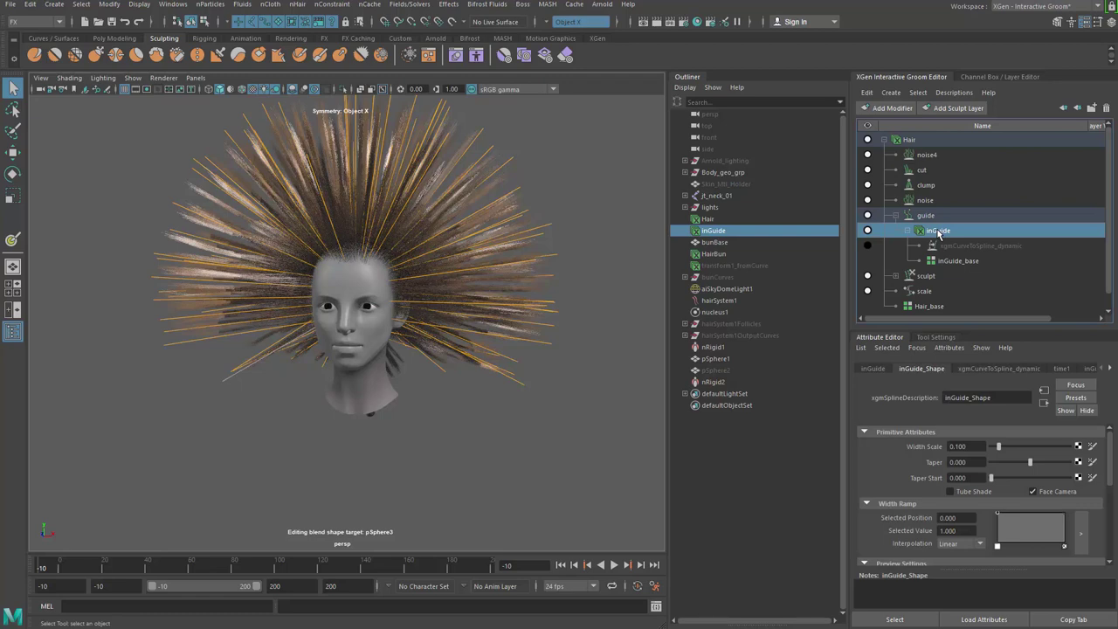
right_click(939, 232)
mouse_move(988, 237)
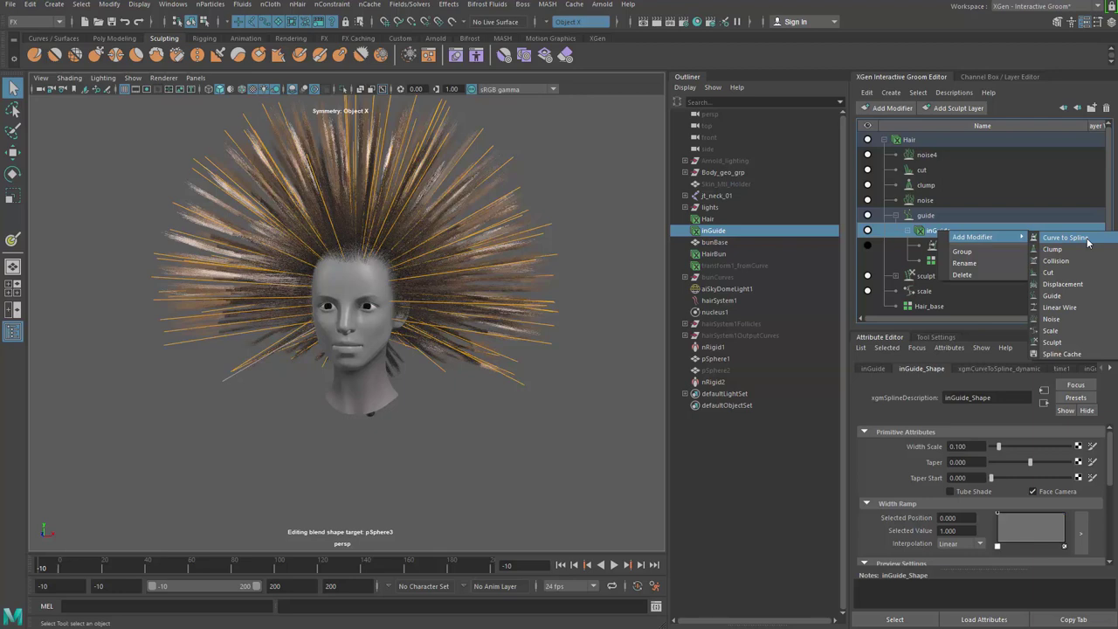
click(1088, 242)
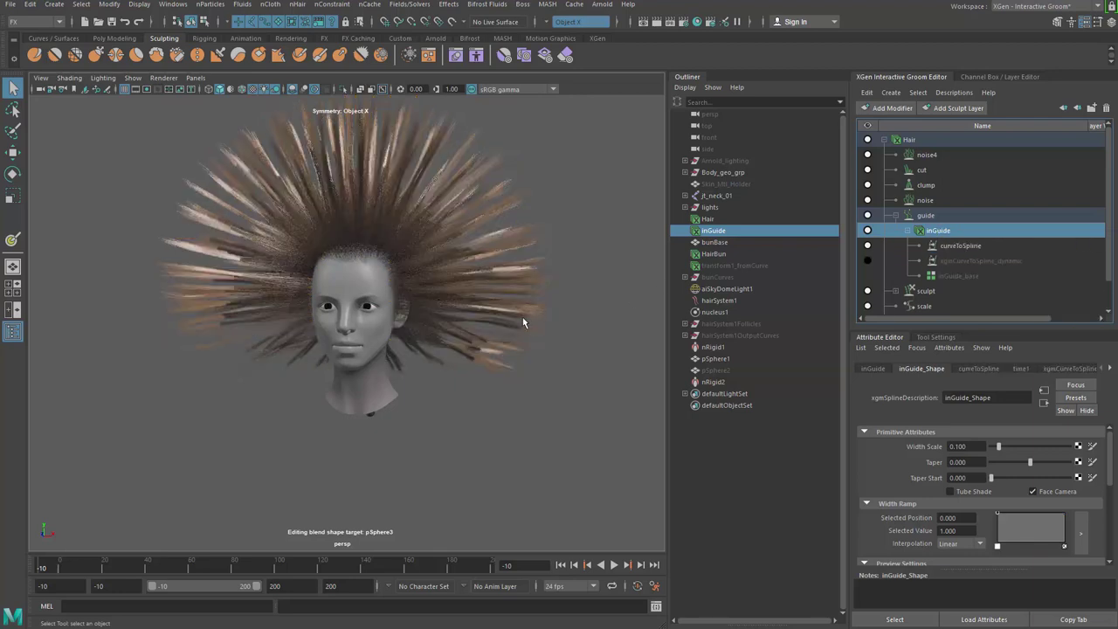
alt+right_drag(520, 322, 641, 340)
Assign HairCache.abc as the input cache file of the new curveToSpline modifier
click(959, 248)
alt+drag(475, 317, 524, 308)
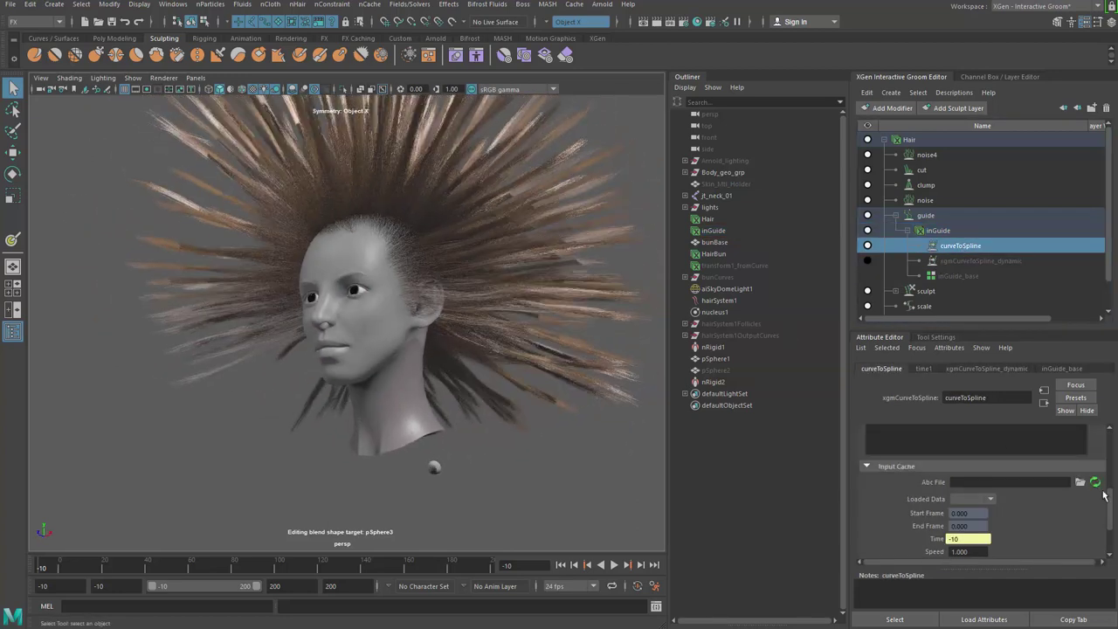
mouse_move(1112, 520)
mouse_down()
mouse_move(1111, 450)
mouse_move(1110, 514)
mouse_up()
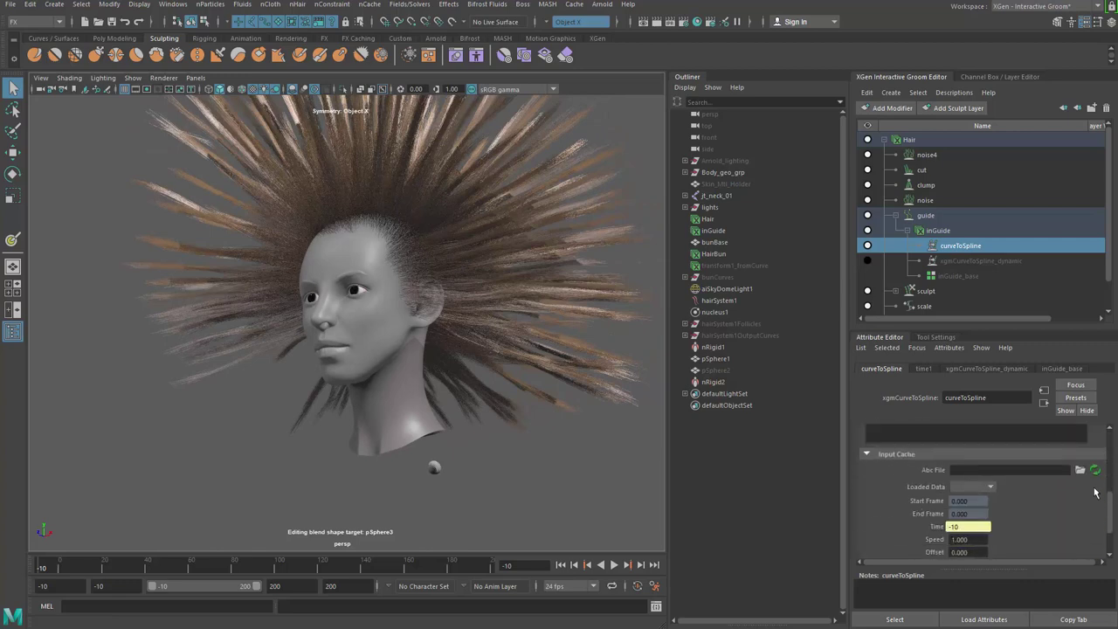
click(1078, 468)
click(367, 165)
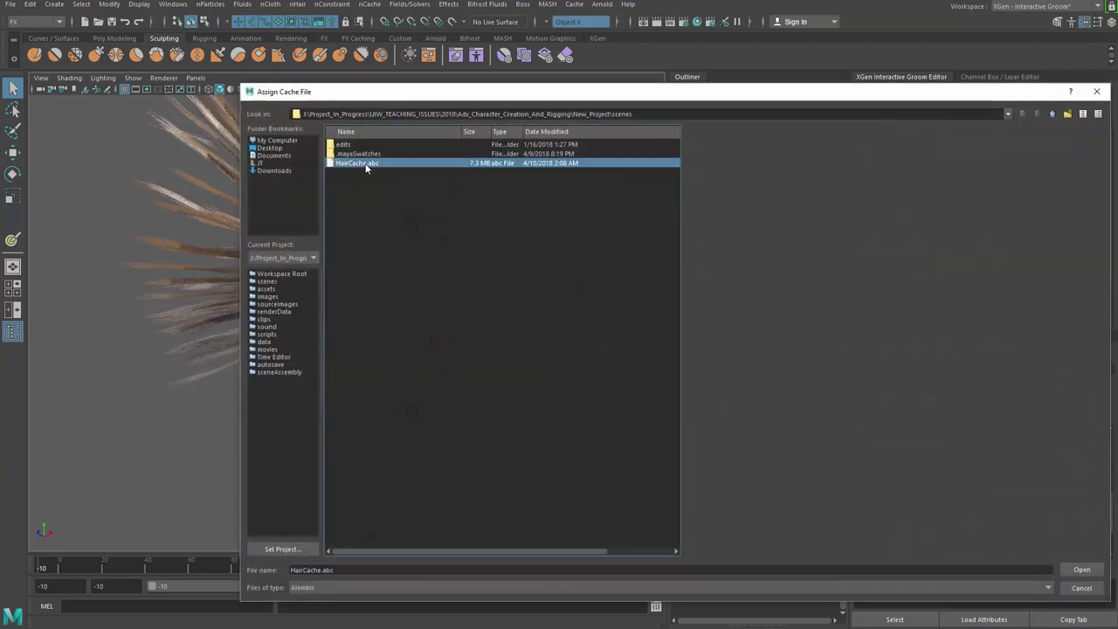
click(1077, 570)
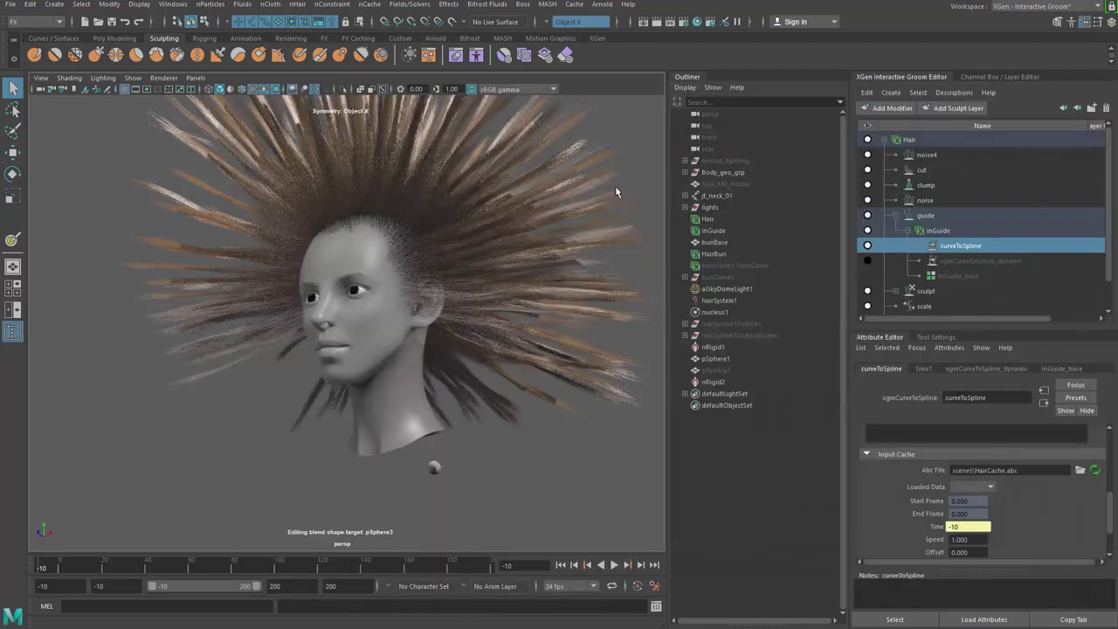
alt+drag(480, 250, 431, 317)
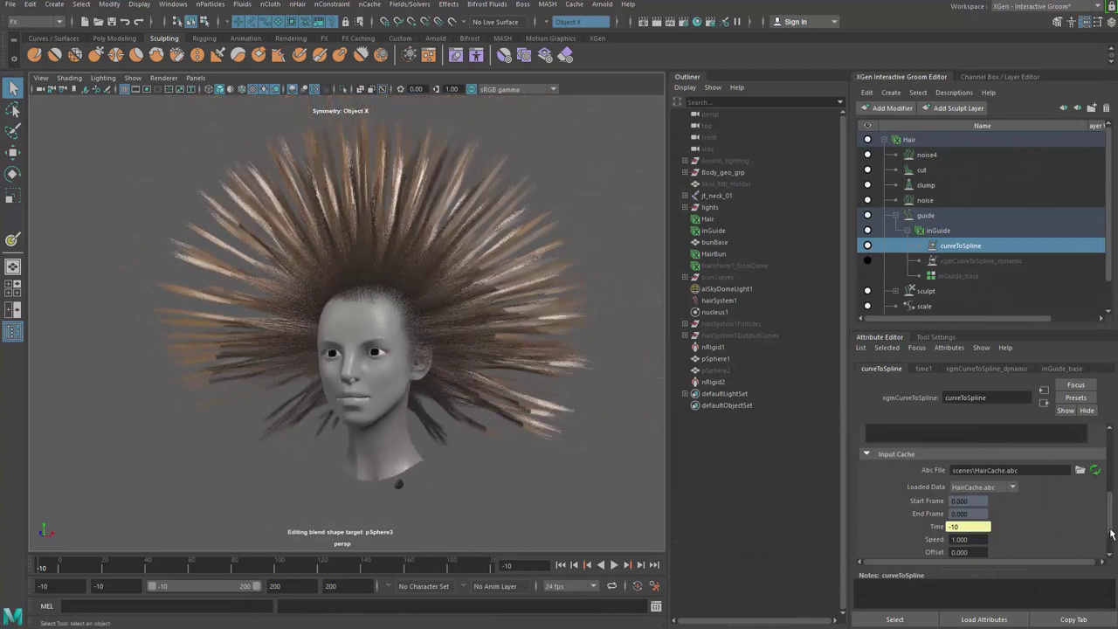
Switch the curveToSpline modifier's input source from Curves to Cache
scroll(1114, 517, up, 5)
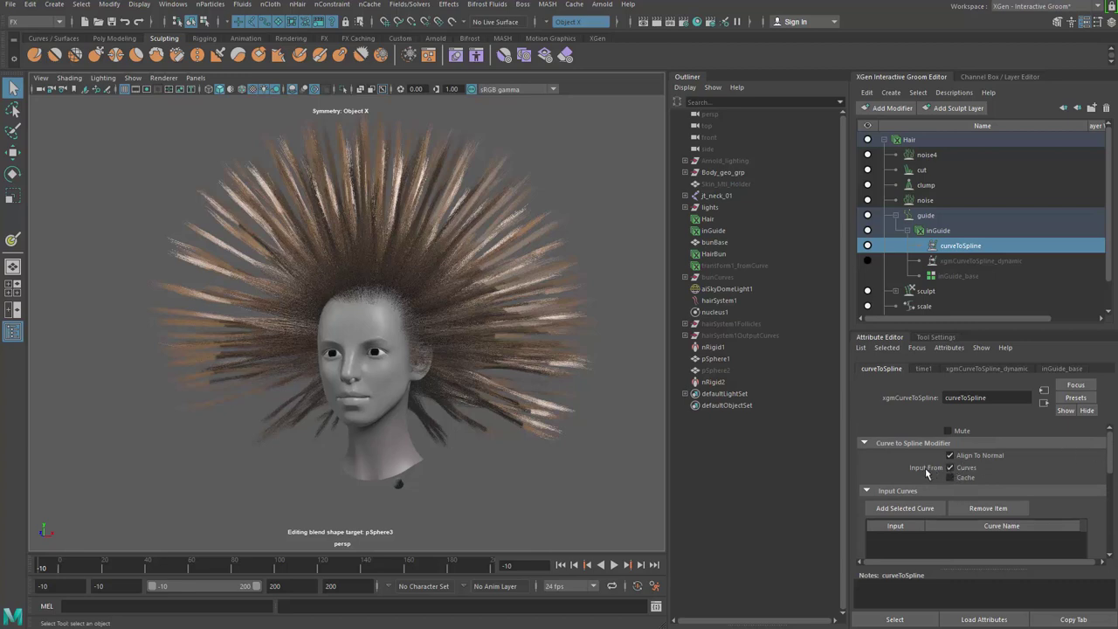
scroll(951, 551, down, 3)
scroll(938, 469, up, 3)
click(952, 478)
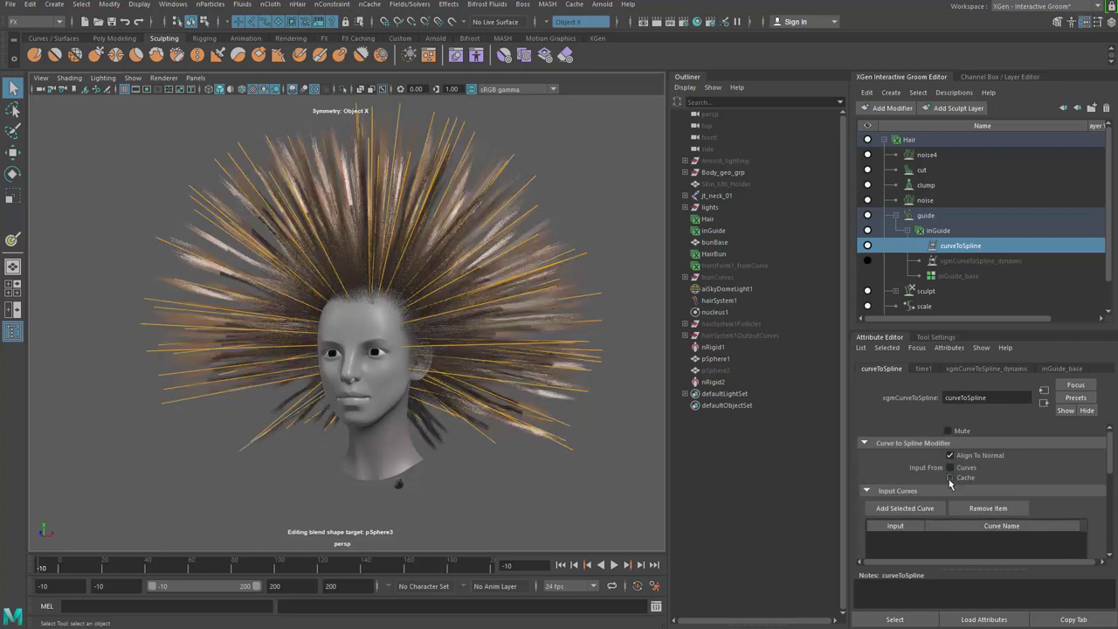
Scrub the timeline to frames 103 and 63 to check the cache-driven hair at different head poses
alt+drag(344, 419, 395, 437)
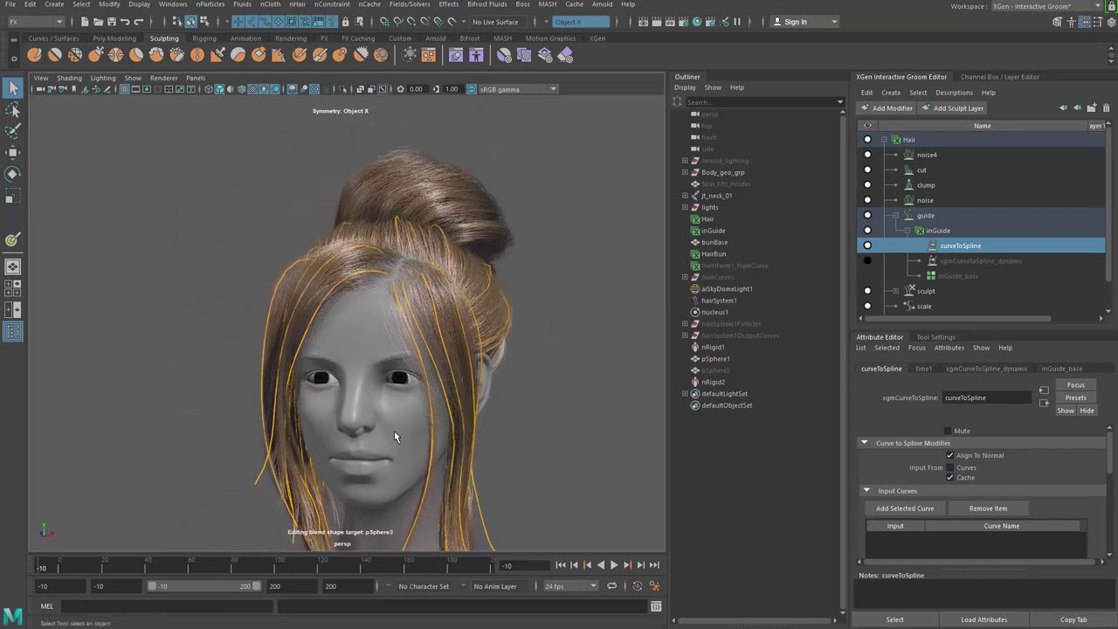
click(284, 566)
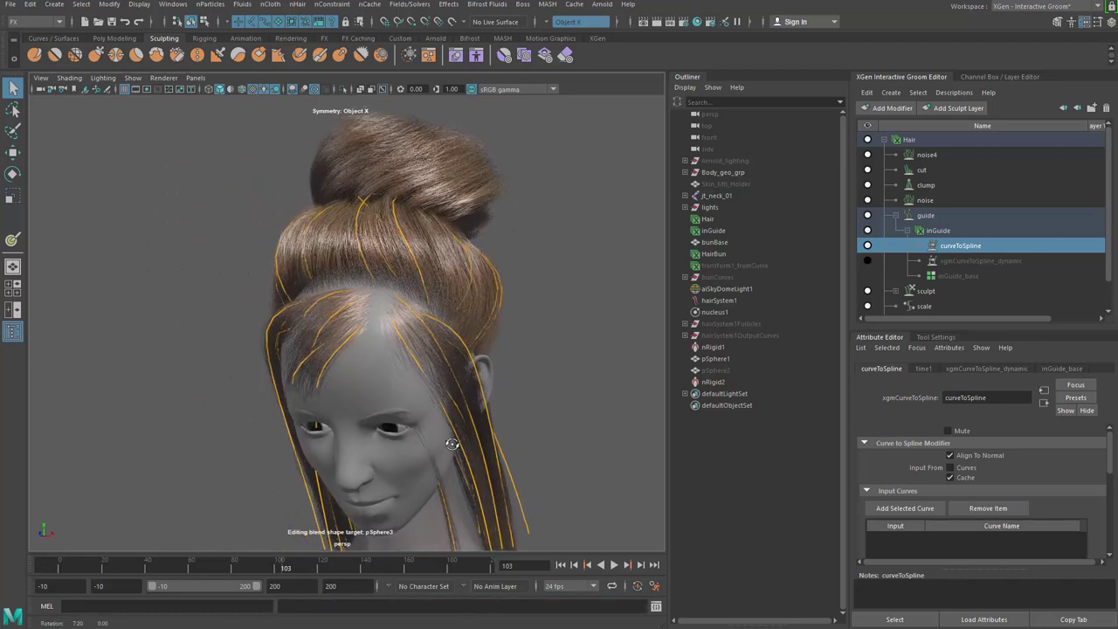
drag(286, 569, 197, 566)
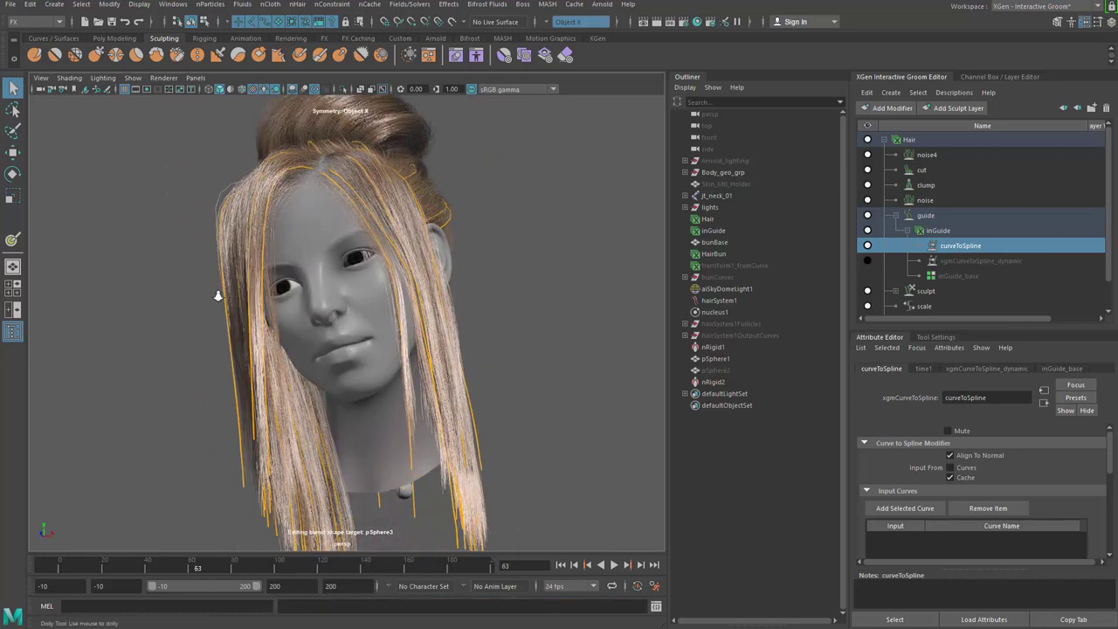
alt+drag(214, 295, 377, 297)
Return to frame -10 and play the animation to review the cached hair motion from several angles
key(alt+shift+v)
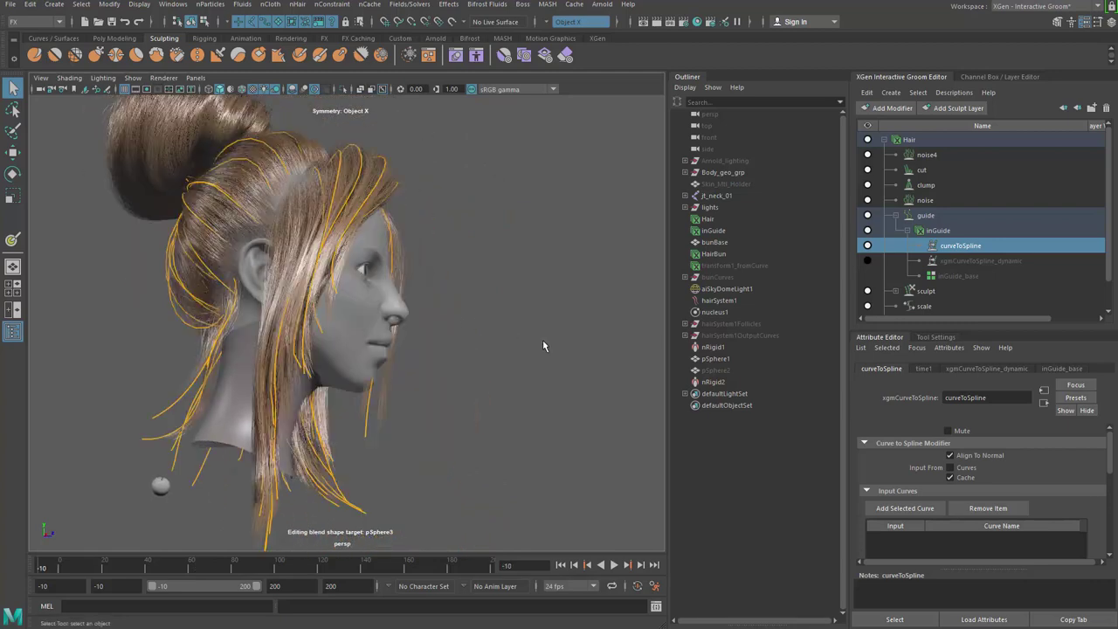
alt+drag(544, 344, 494, 361)
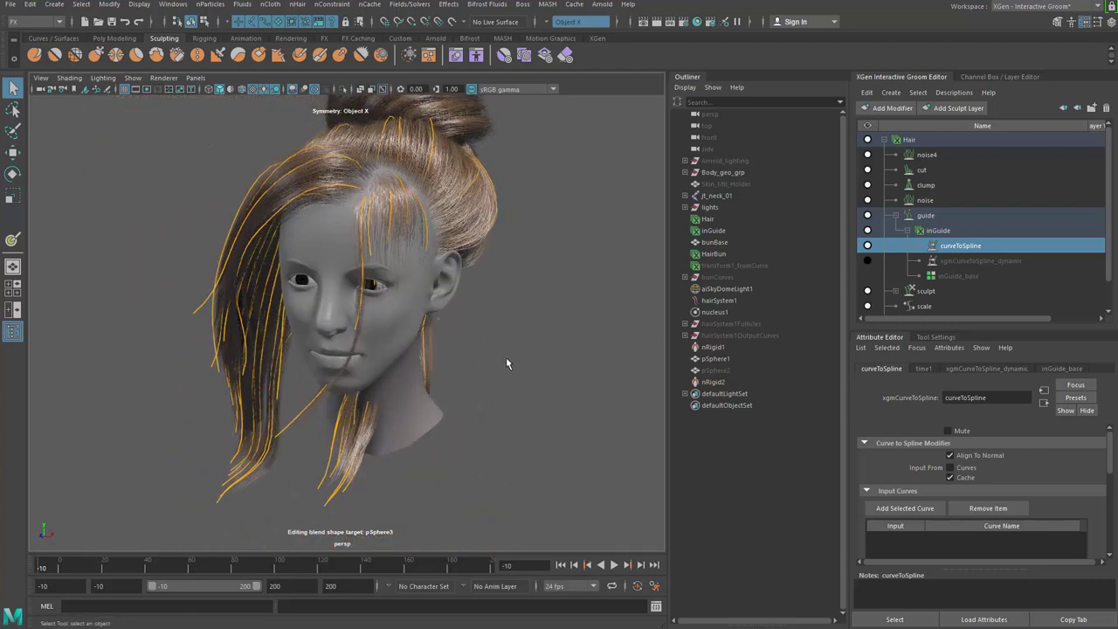
key(alt+v)
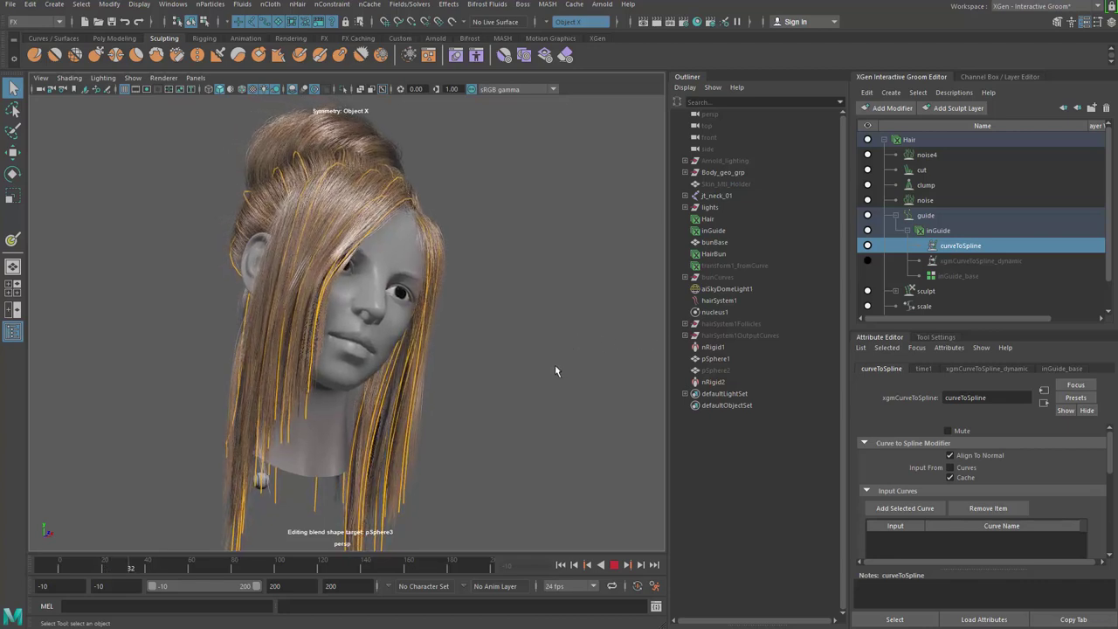
alt+drag(499, 364, 498, 365)
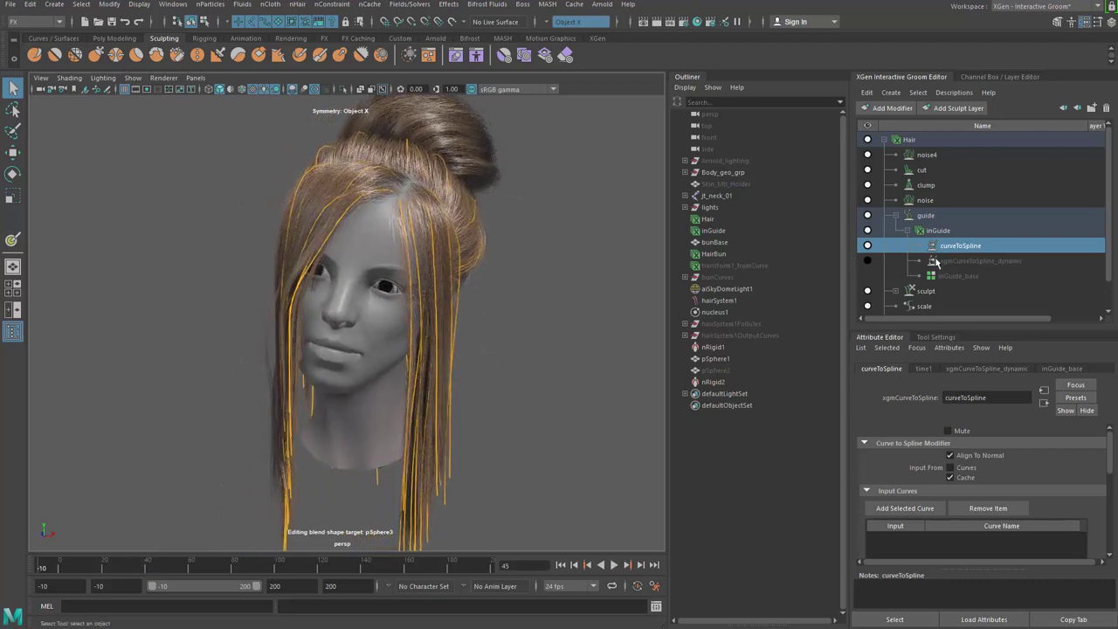
Return to the start frame and toggle the curveToSpline modifier off and back on to compare its effect on the hair
key(alt+shift+v)
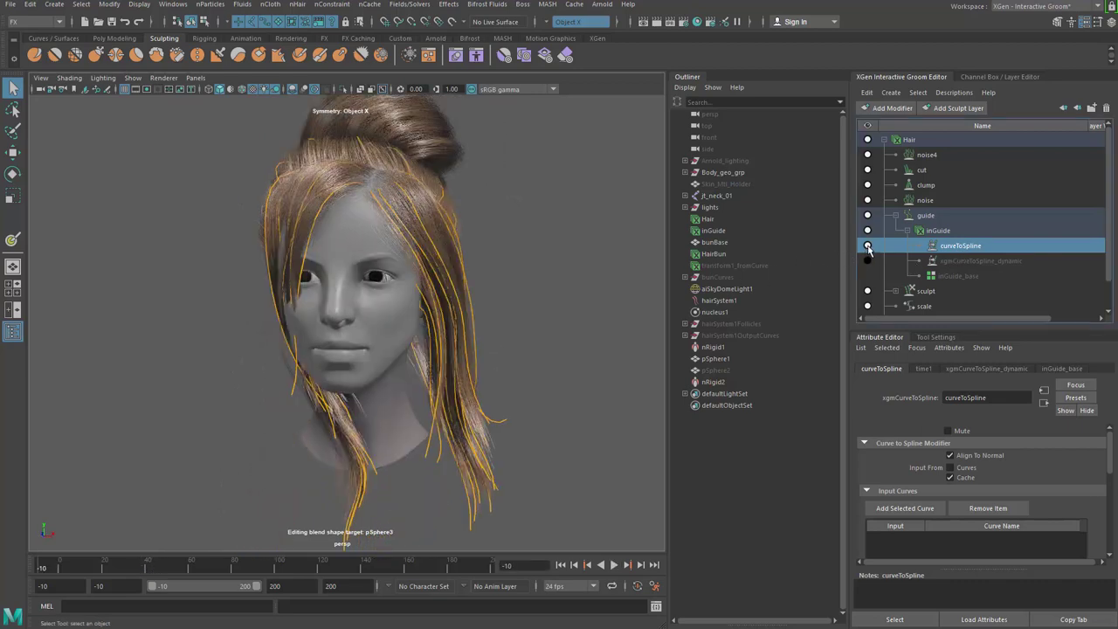
click(867, 248)
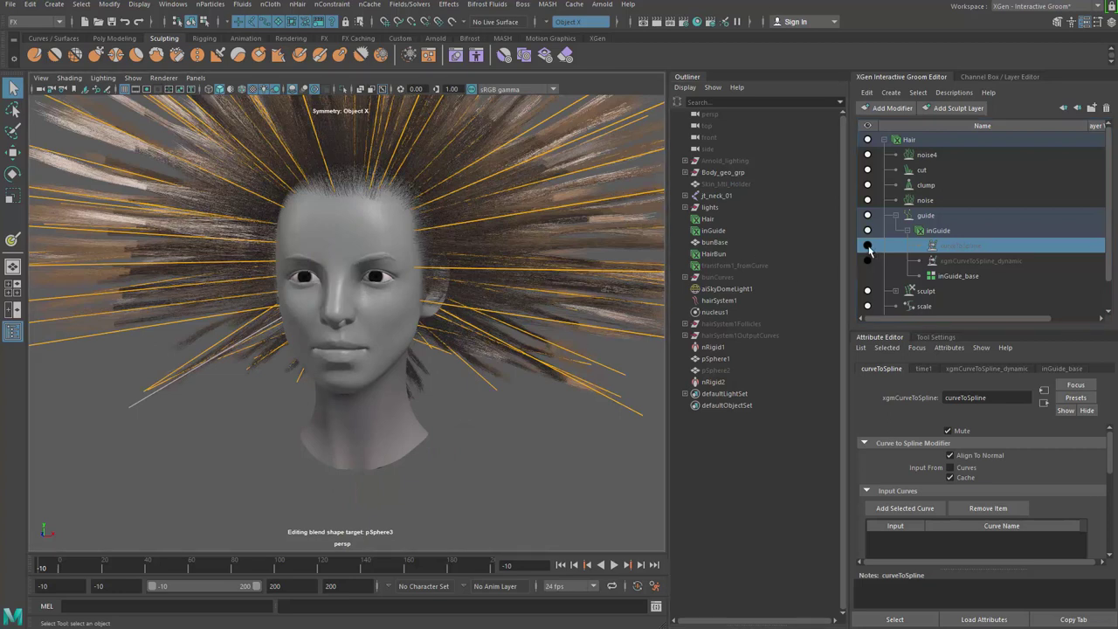
click(868, 248)
Hide the inGuide description and play the animation to review the cached hair without the guides
click(772, 231)
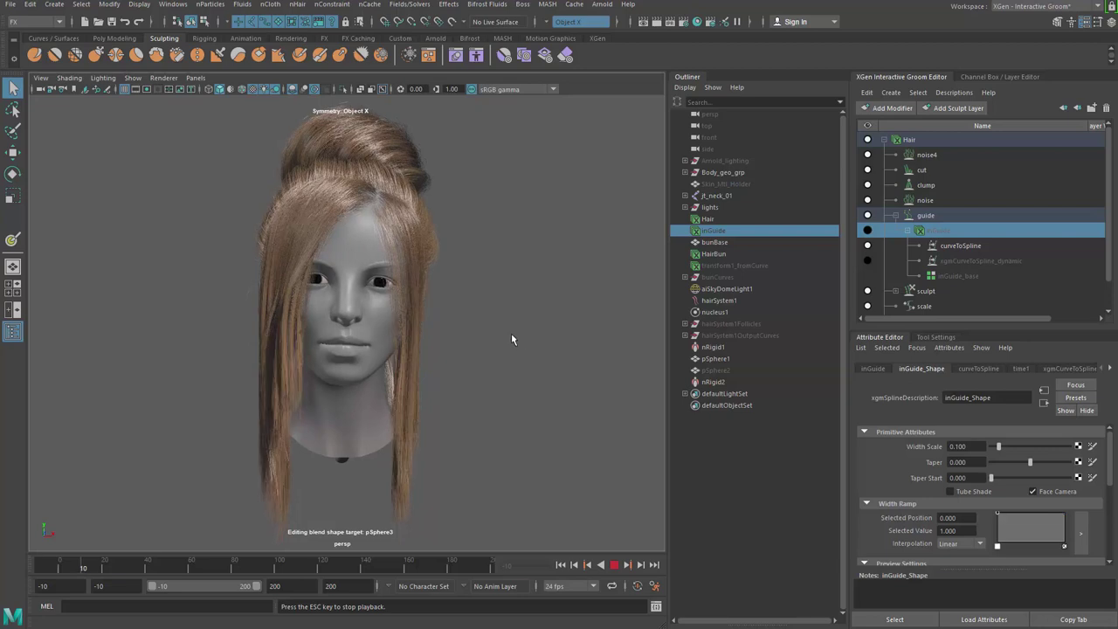
alt+drag(557, 326, 560, 329)
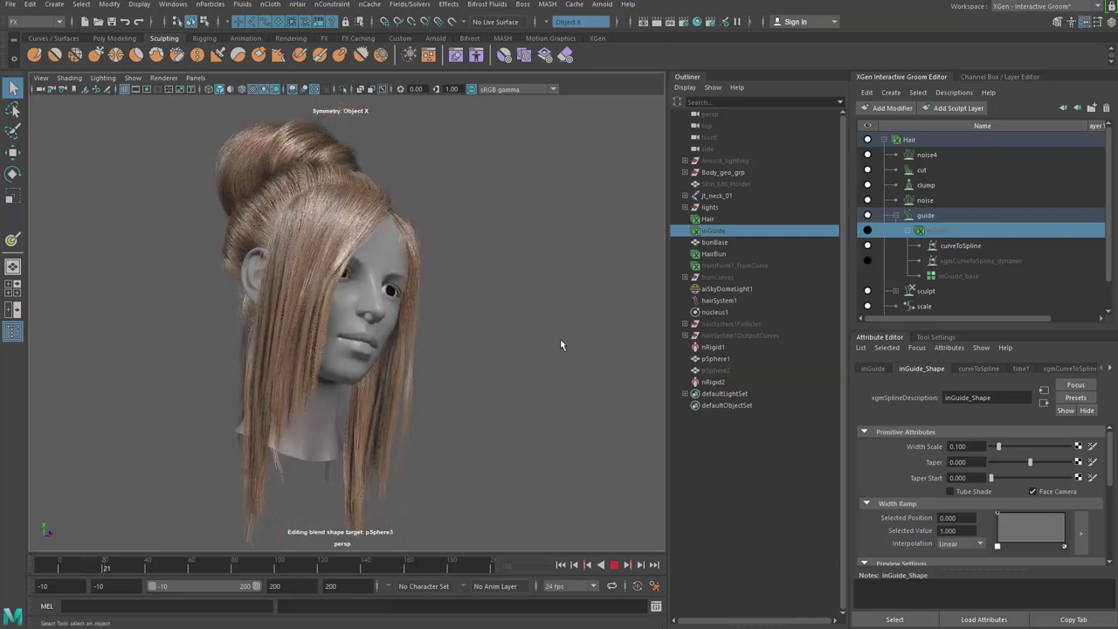
alt+drag(537, 344, 510, 350)
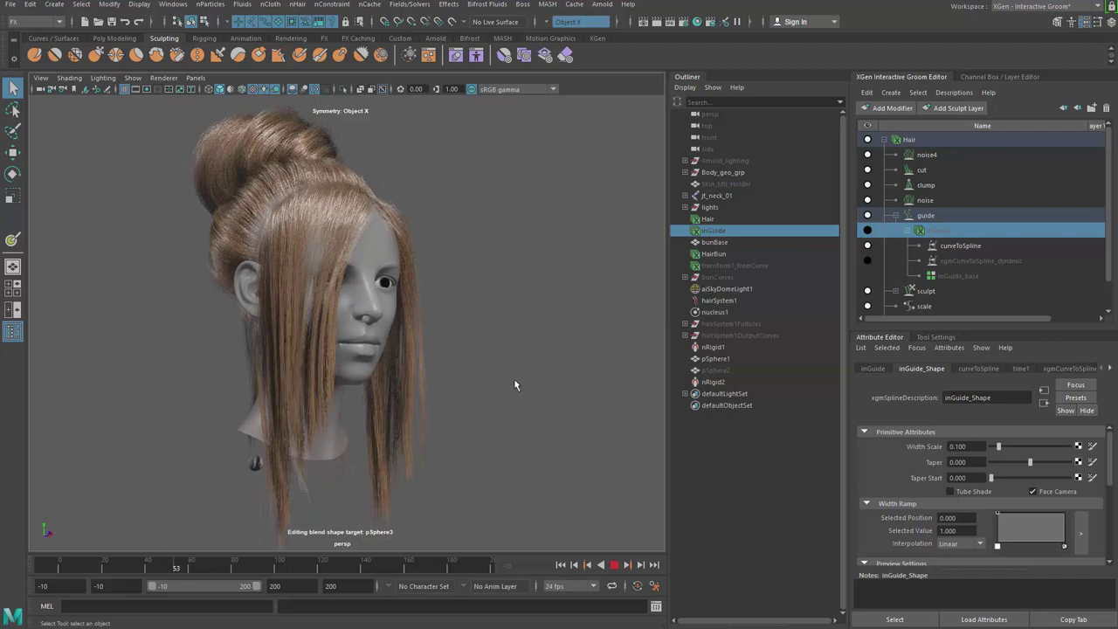
key(Escape)
alt+drag(536, 383, 578, 368)
Disable the nucleus1 solver and replay the animation to check that the hair moves from the cache alone
click(717, 312)
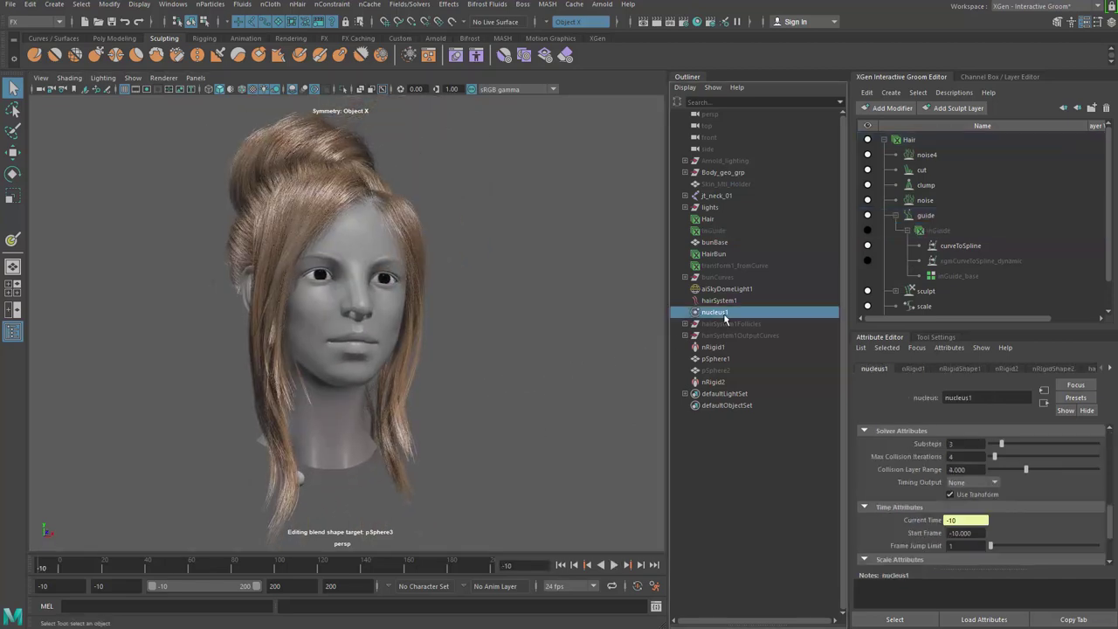
scroll(1027, 504, up, 5)
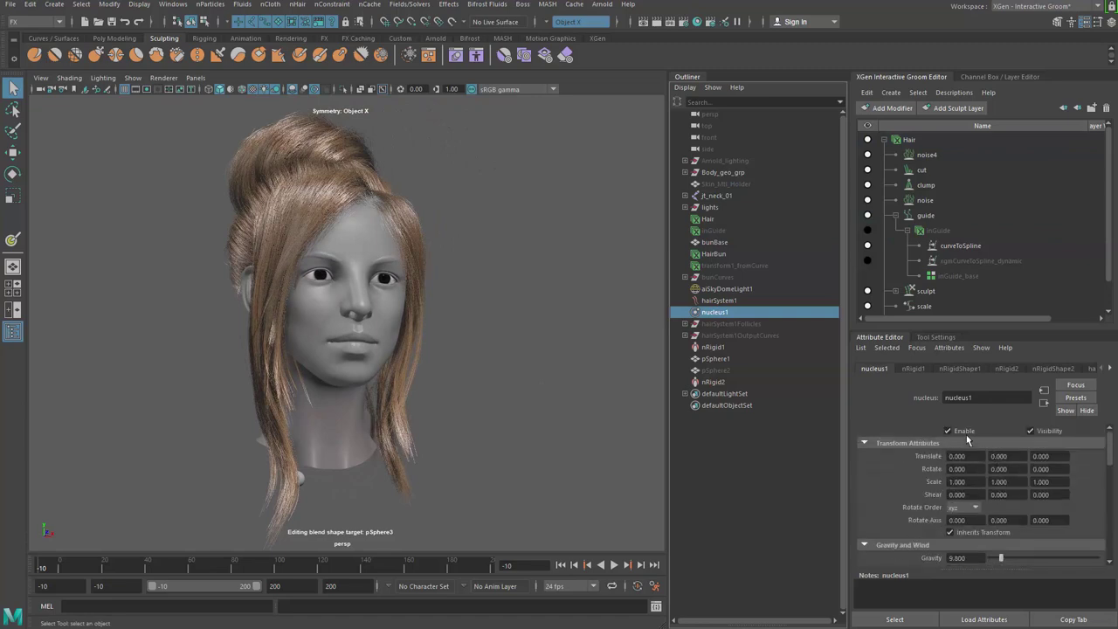
key(alt+v)
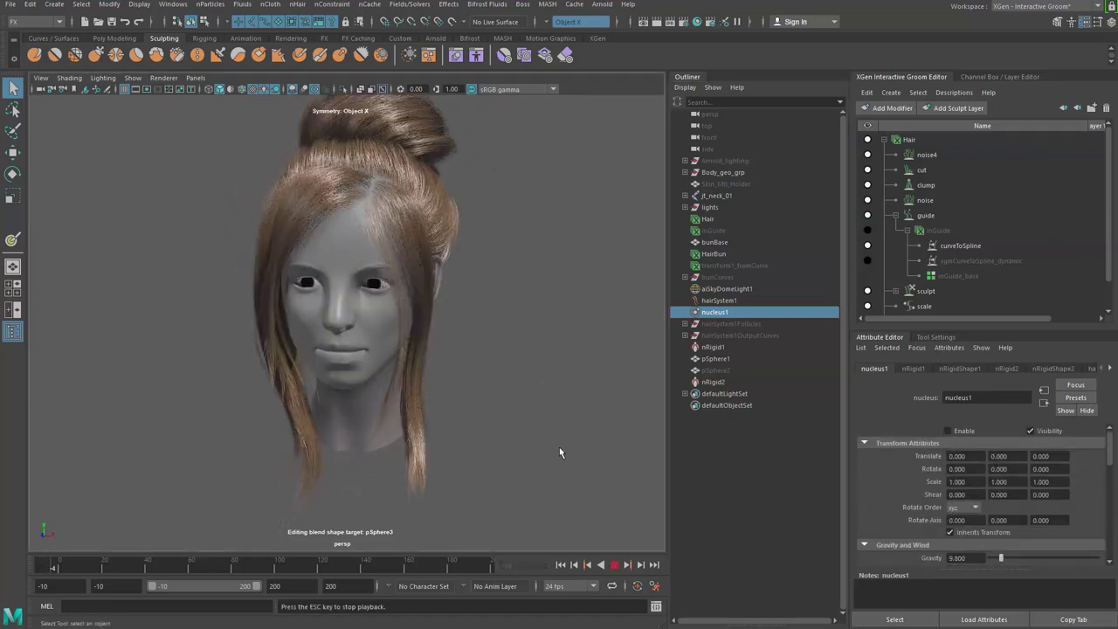
alt+drag(572, 430, 573, 425)
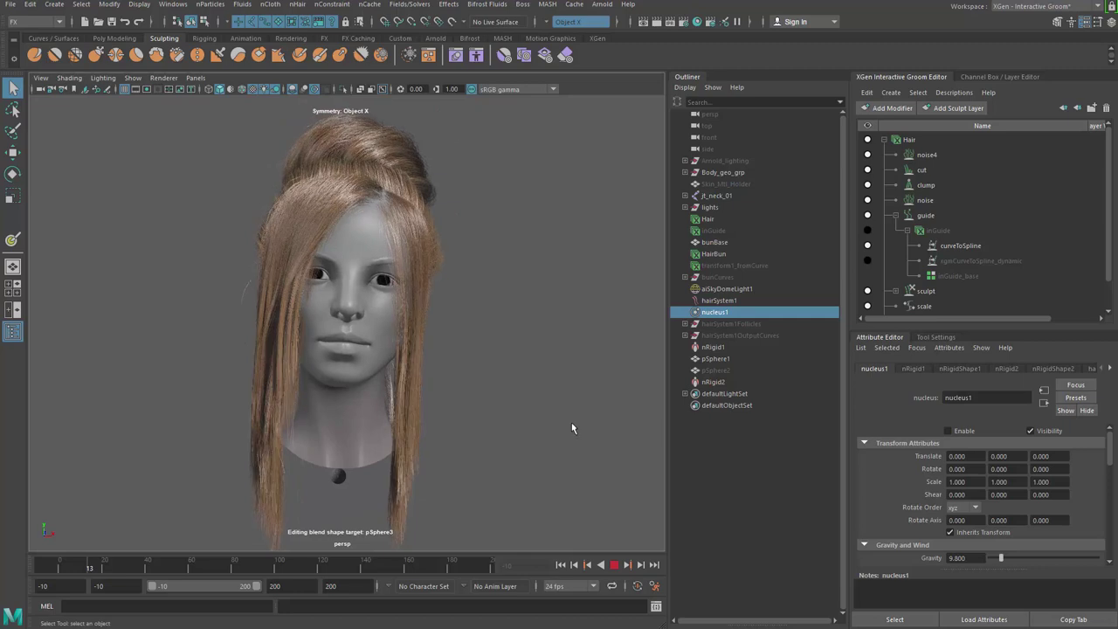
alt+drag(543, 399, 562, 387)
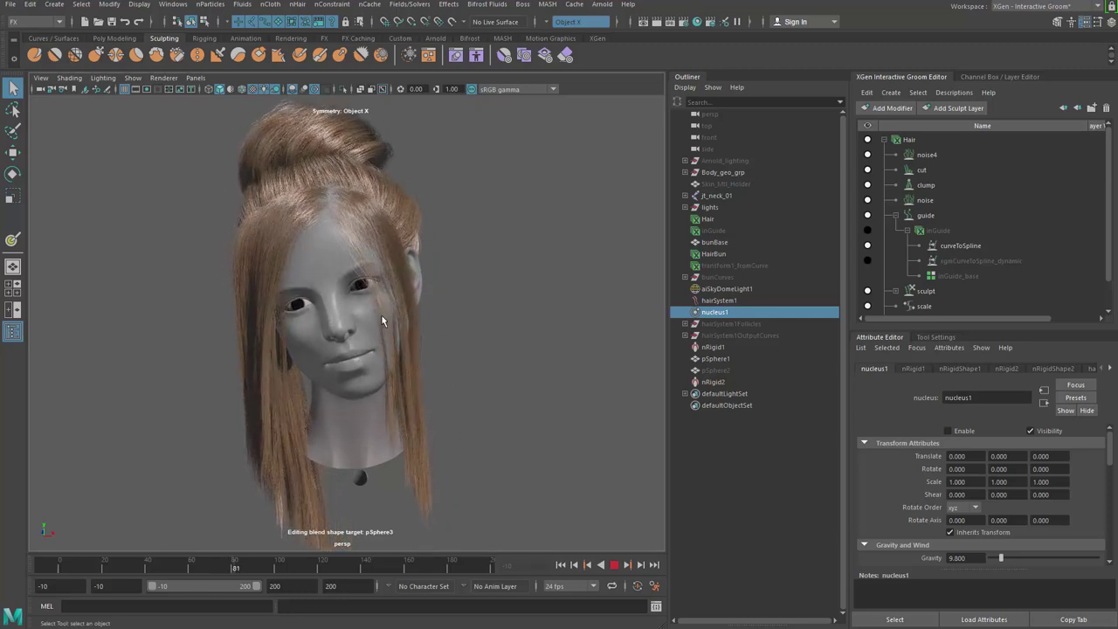
Jump between the start frame and later frames such as 190 and 144 to check the cached hair from several angles
click(390, 572)
alt+drag(465, 449, 589, 429)
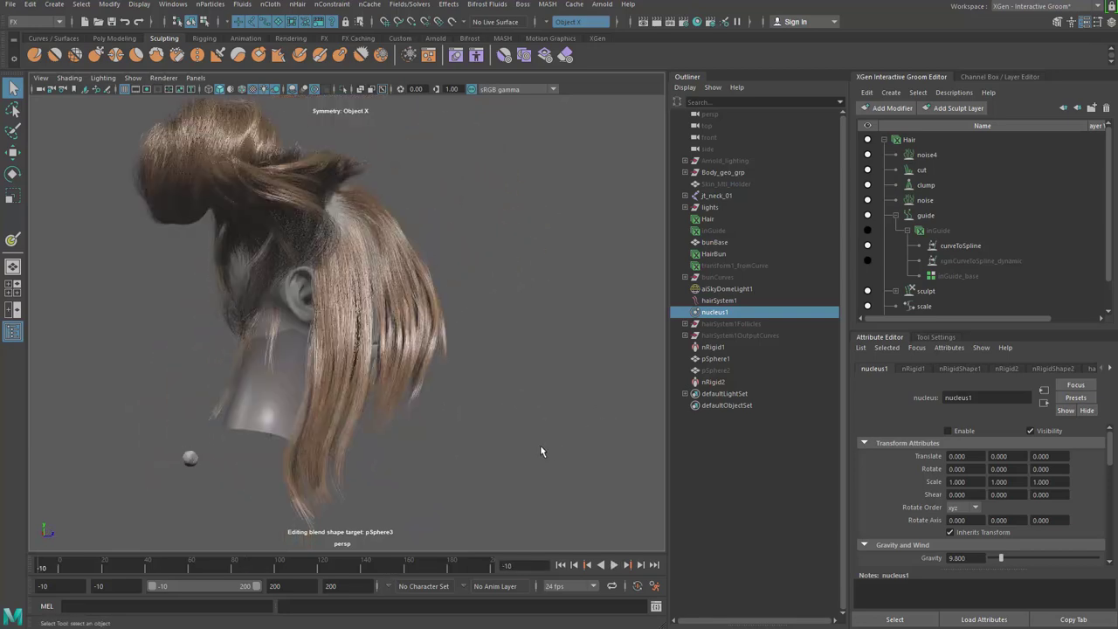
mouse_move(476, 437)
alt+mouse_down()
mouse_move(502, 417)
mouse_move(425, 415)
mouse_move(444, 457)
mouse_move(419, 463)
mouse_move(524, 420)
mouse_move(604, 420)
mouse_move(443, 453)
alt+mouse_up()
click(409, 566)
click(471, 568)
key(alt+shift+v)
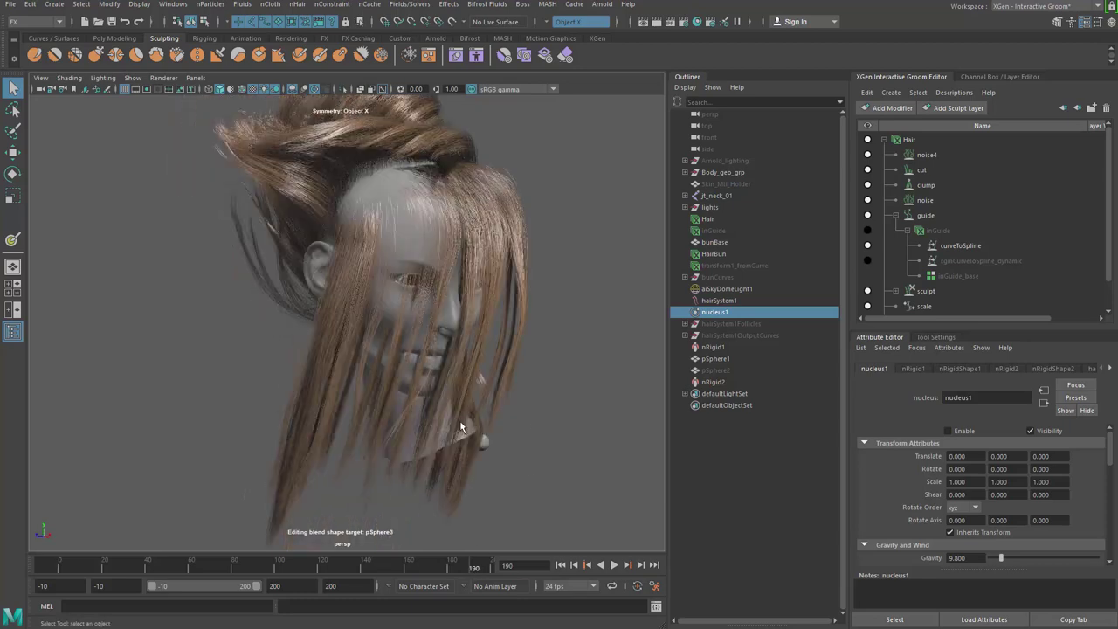
key(alt+shift+v)
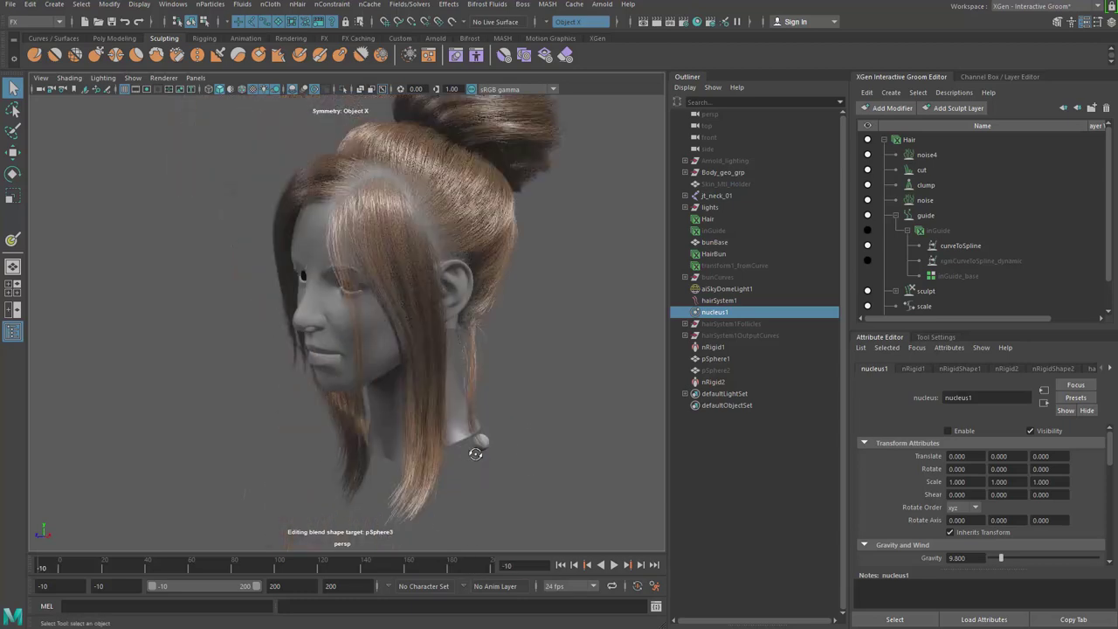
alt+drag(500, 450, 374, 571)
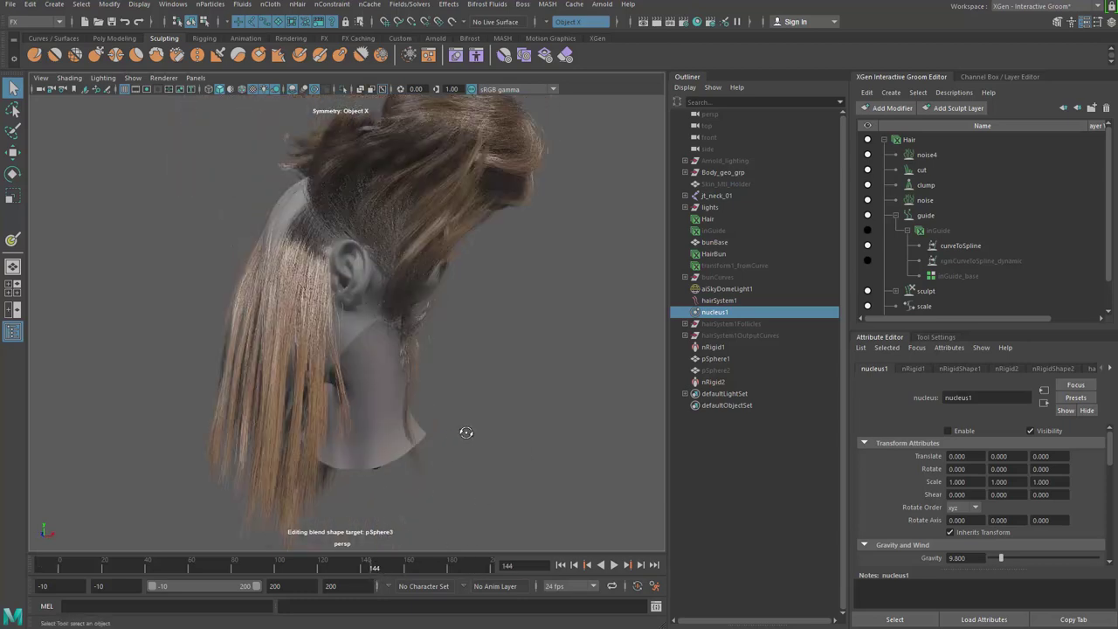
alt+drag(497, 427, 653, 414)
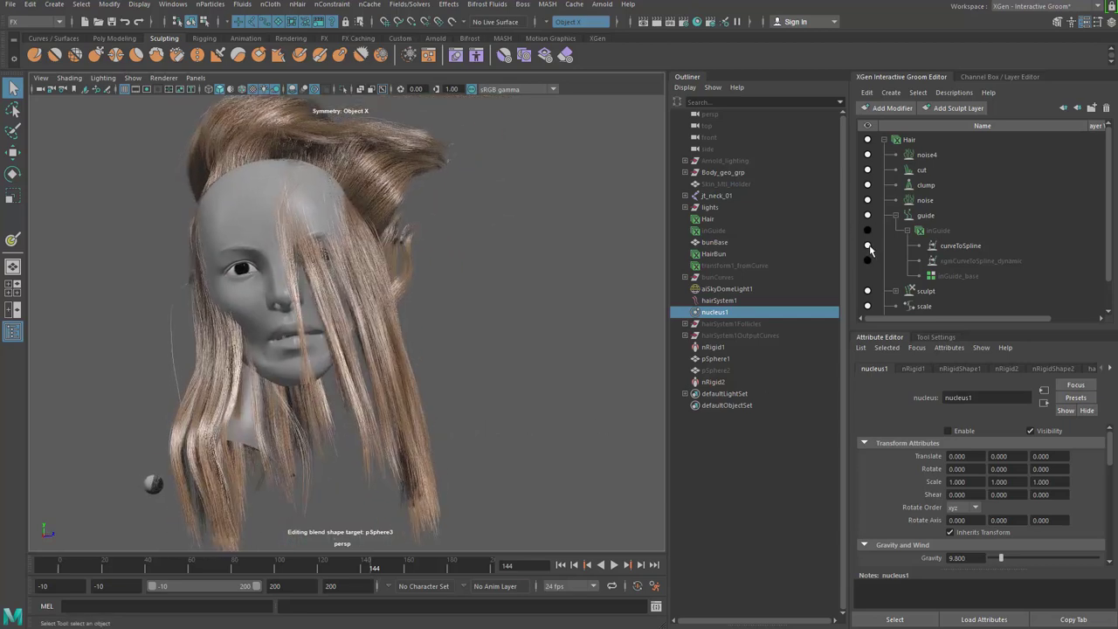
Toggle the curveToSpline and xgmCurveToSpline_dynamic modifiers at frame 144 to compare them, leaving only curveToSpline enabled
click(869, 247)
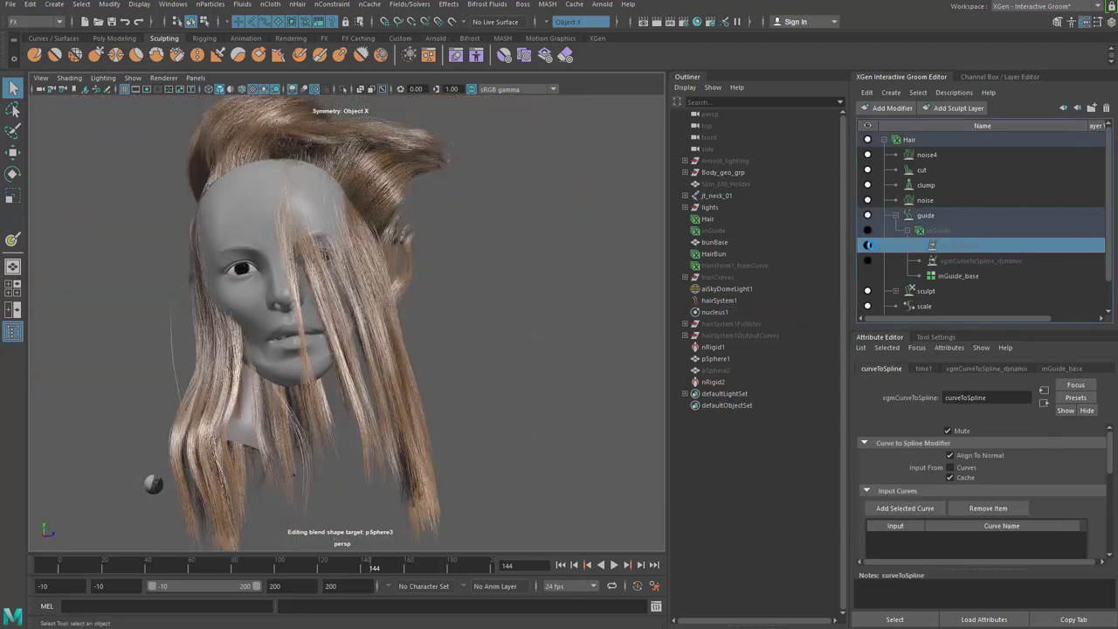
click(869, 247)
click(870, 246)
click(870, 248)
click(868, 262)
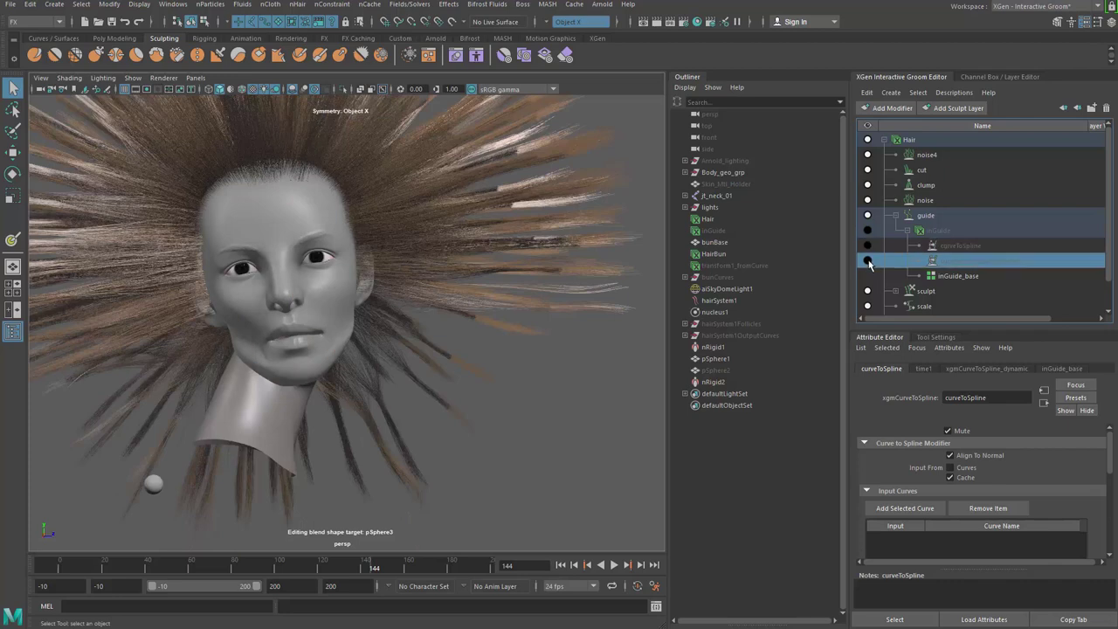
click(869, 262)
click(869, 263)
click(869, 247)
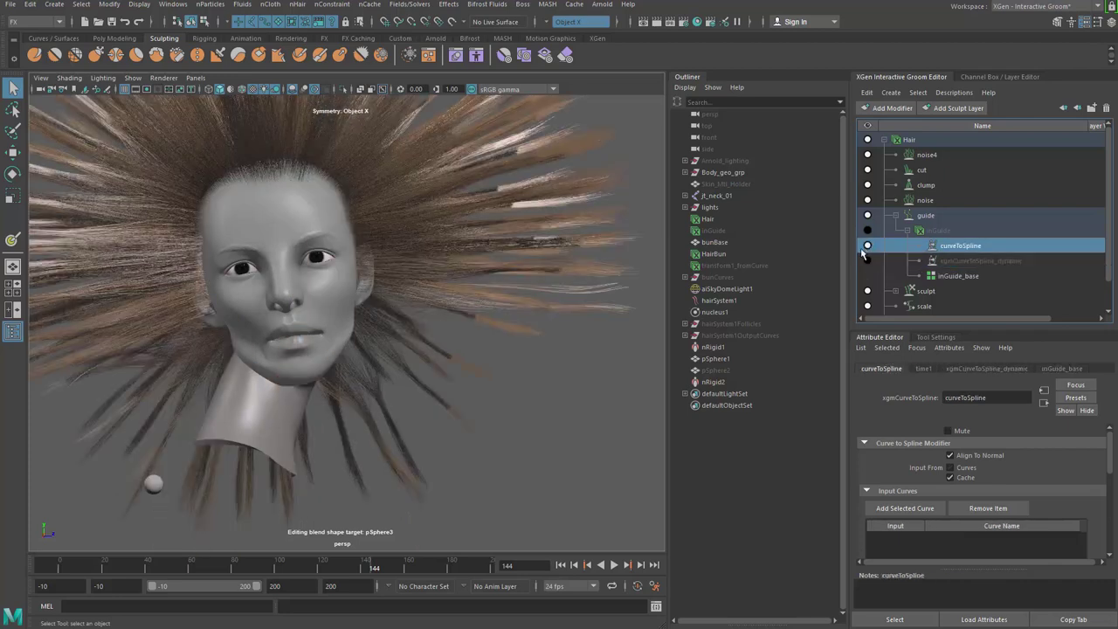
Return to frame -10 and play the animation again to review the cached hair from the front and side
alt+drag(611, 271, 350, 416)
key(alt+shift+v)
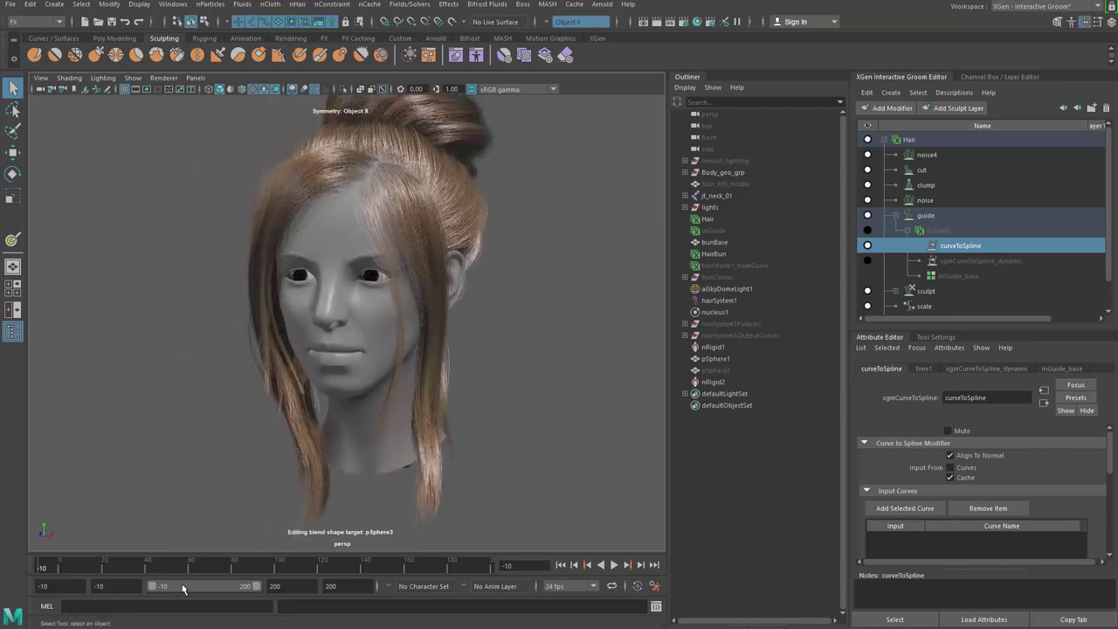
alt+drag(502, 392, 580, 375)
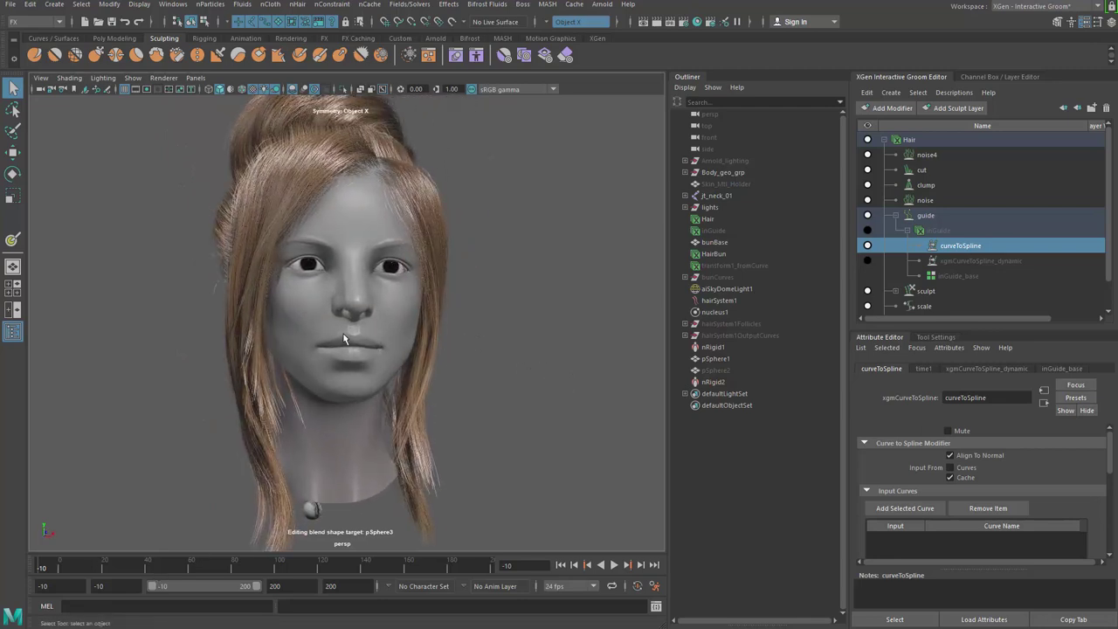
alt+drag(340, 337, 553, 352)
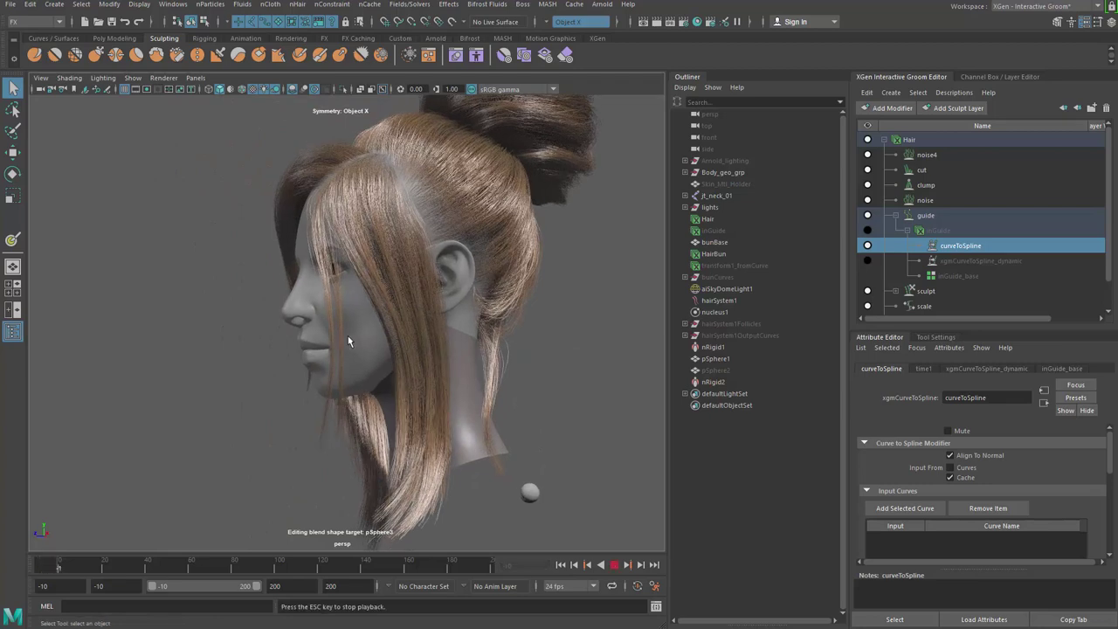
alt+drag(342, 341, 395, 199)
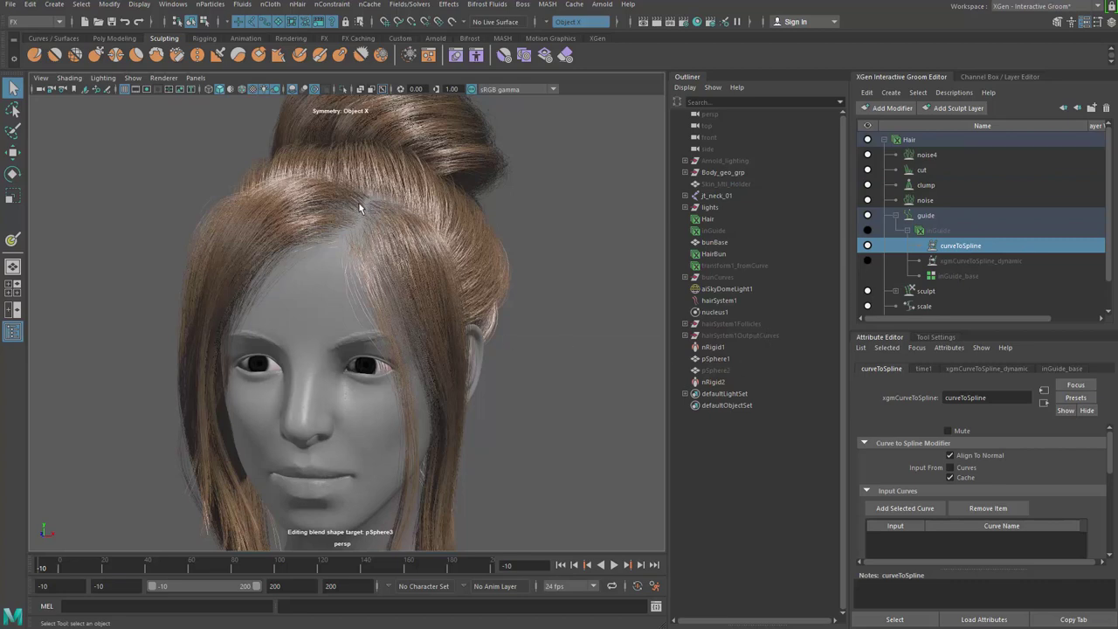
Examine the bun, hair parting and side strands at frame -10 from several angles
alt+drag(466, 345, 311, 308)
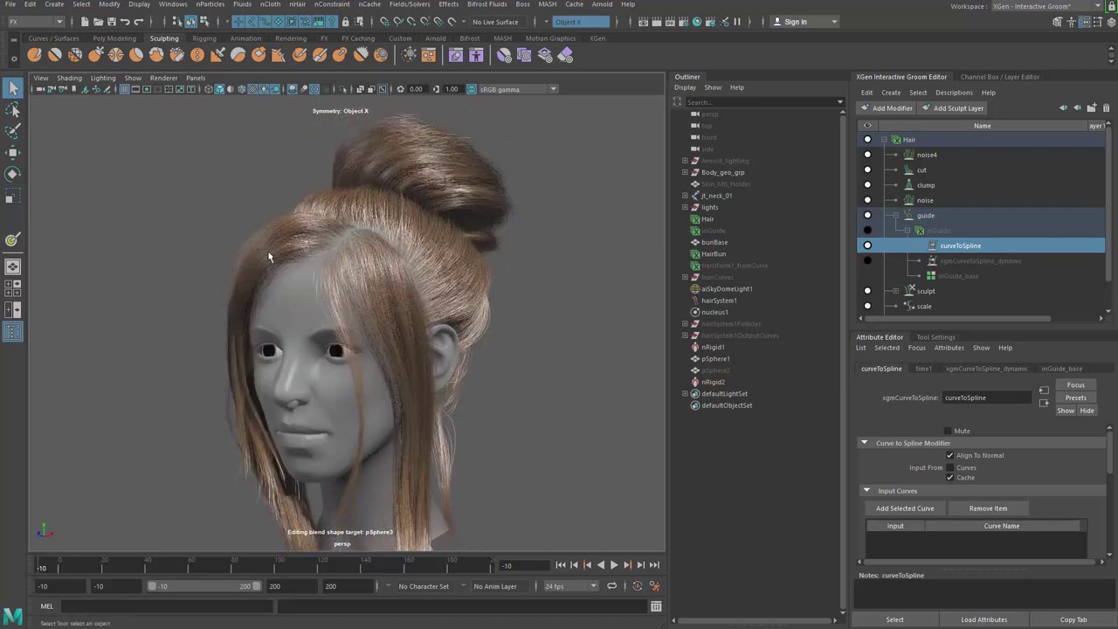
alt+drag(385, 298, 471, 271)
scroll(906, 301, down, 1)
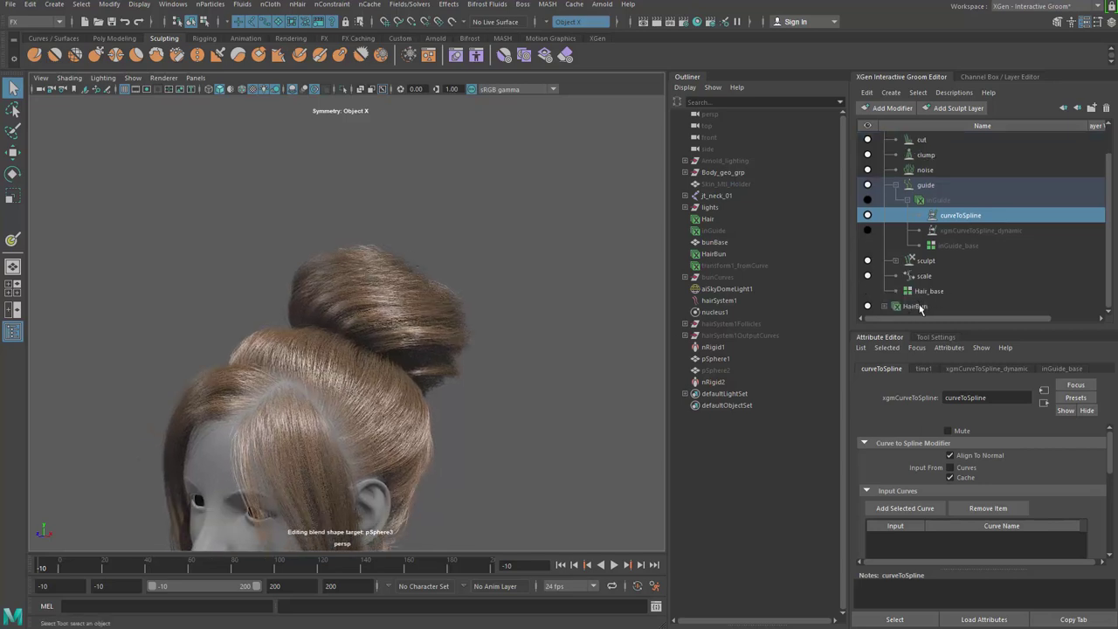
alt+drag(485, 410, 470, 305)
alt+right_drag(469, 305, 264, 328)
alt+drag(264, 328, 429, 355)
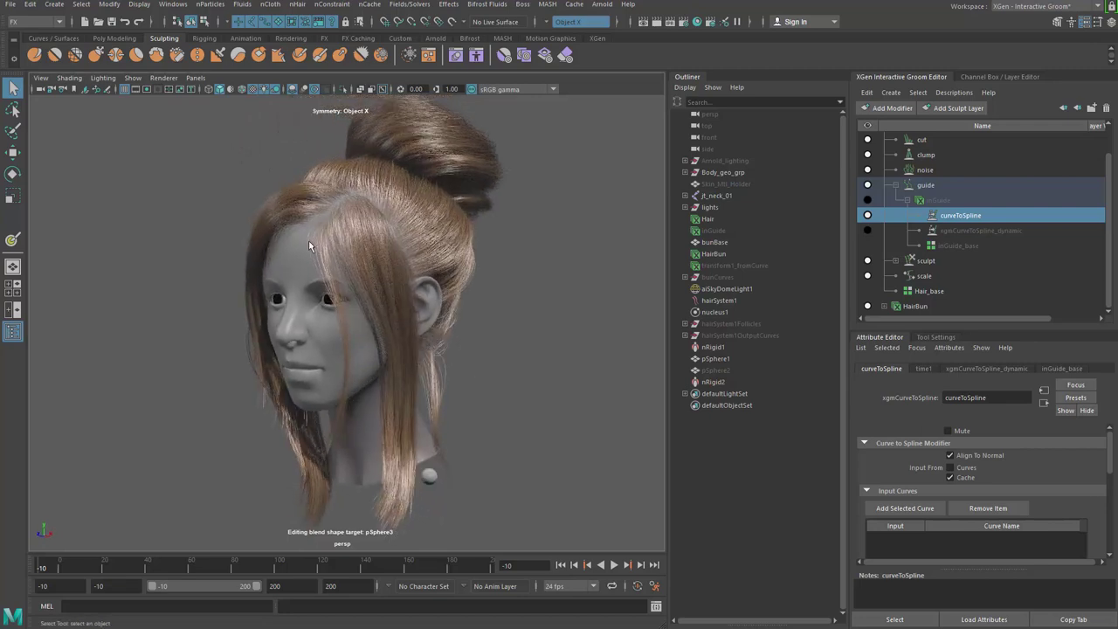
alt+drag(402, 286, 350, 291)
alt+drag(305, 261, 220, 250)
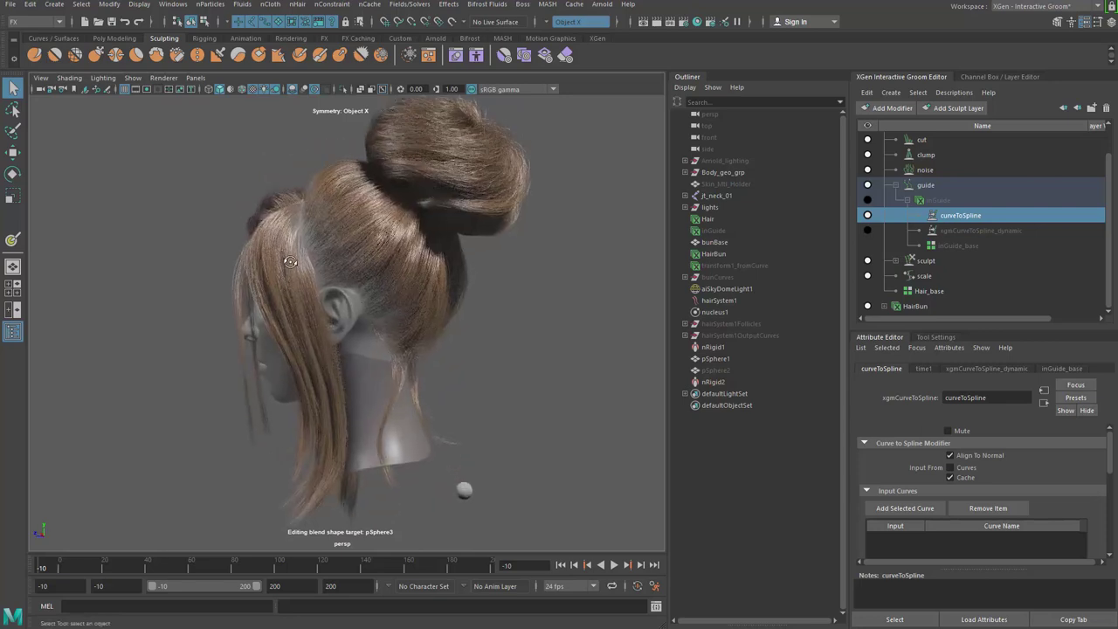
alt+drag(294, 261, 408, 273)
alt+drag(299, 267, 306, 244)
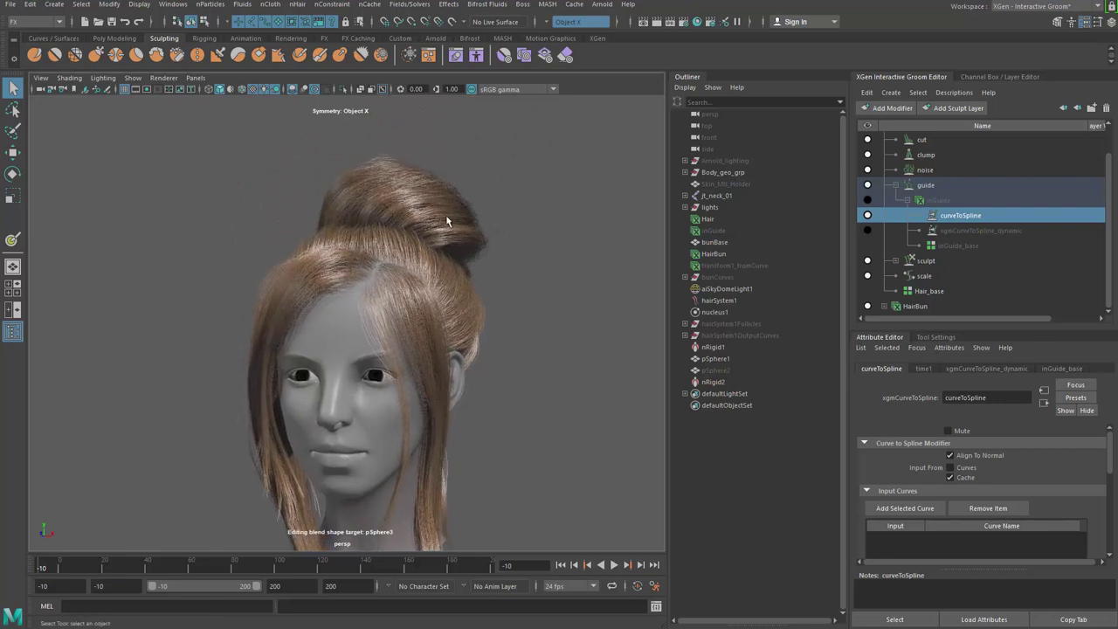
alt+drag(401, 444, 540, 385)
alt+right_drag(540, 385, 454, 363)
alt+middle_drag(459, 336, 451, 349)
alt+drag(451, 350, 454, 320)
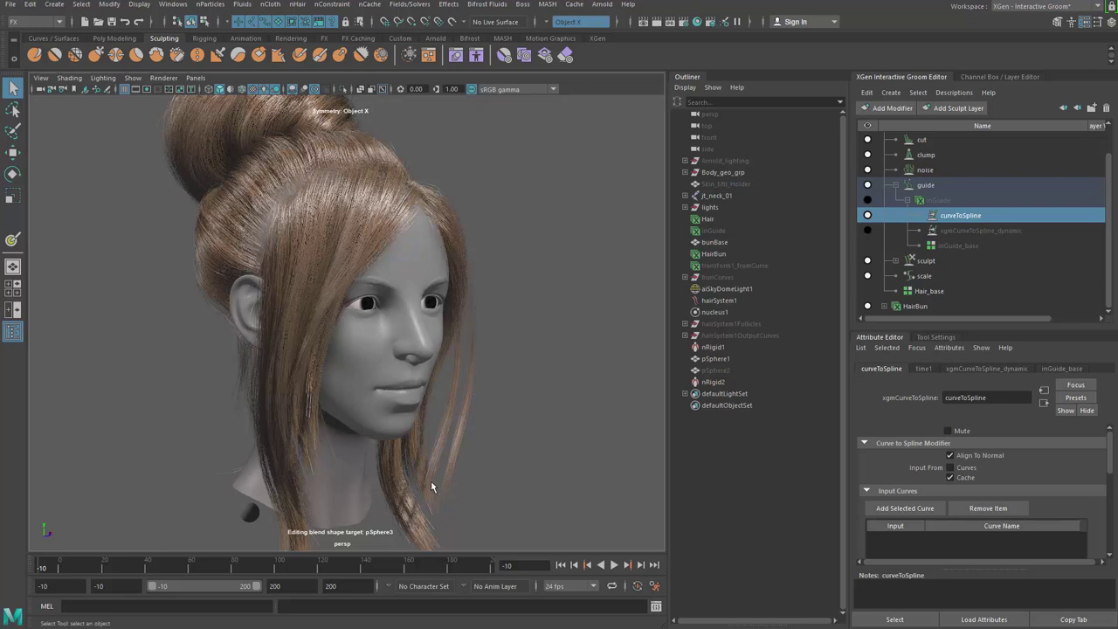
mouse_move(384, 441)
alt+mouse_down()
mouse_move(324, 424)
mouse_move(309, 437)
mouse_move(215, 425)
mouse_move(364, 434)
alt+mouse_up()
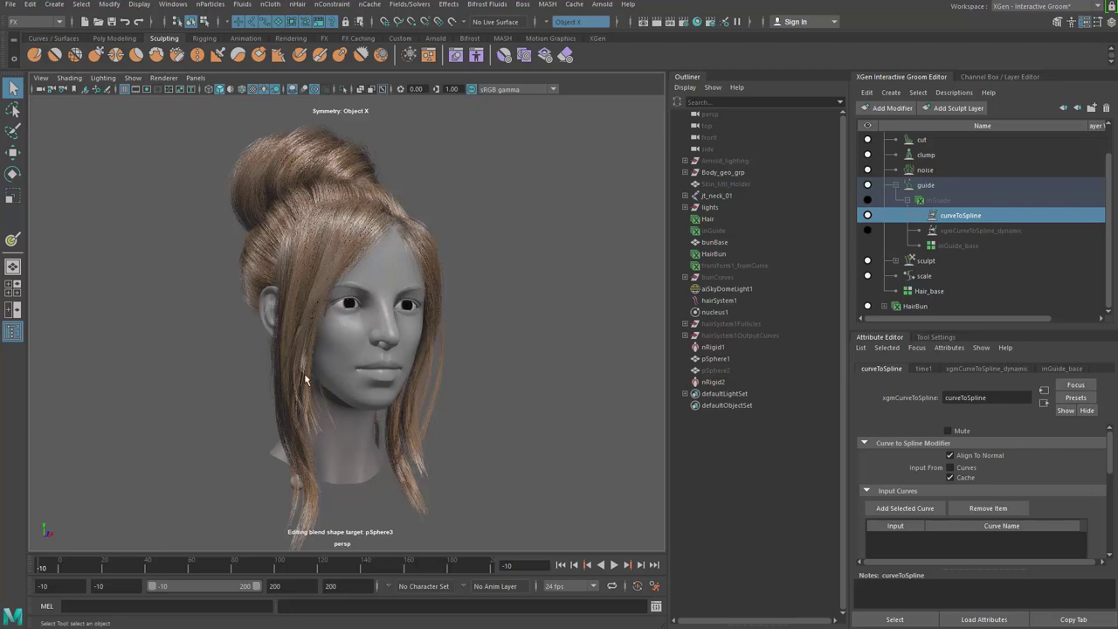
alt+drag(368, 368, 308, 402)
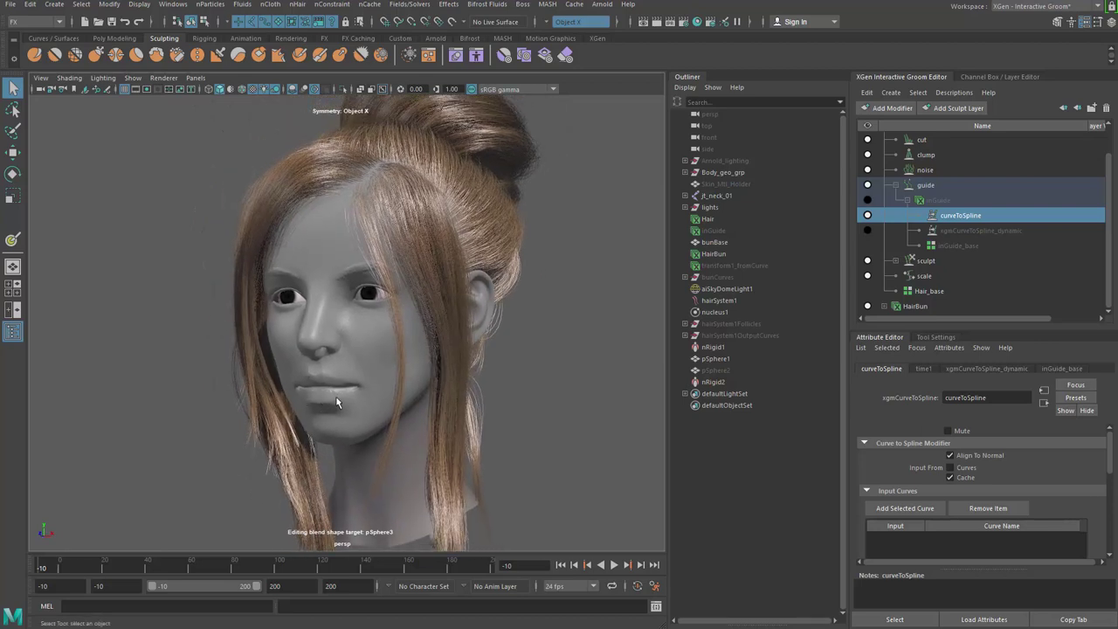
alt+drag(342, 372, 432, 363)
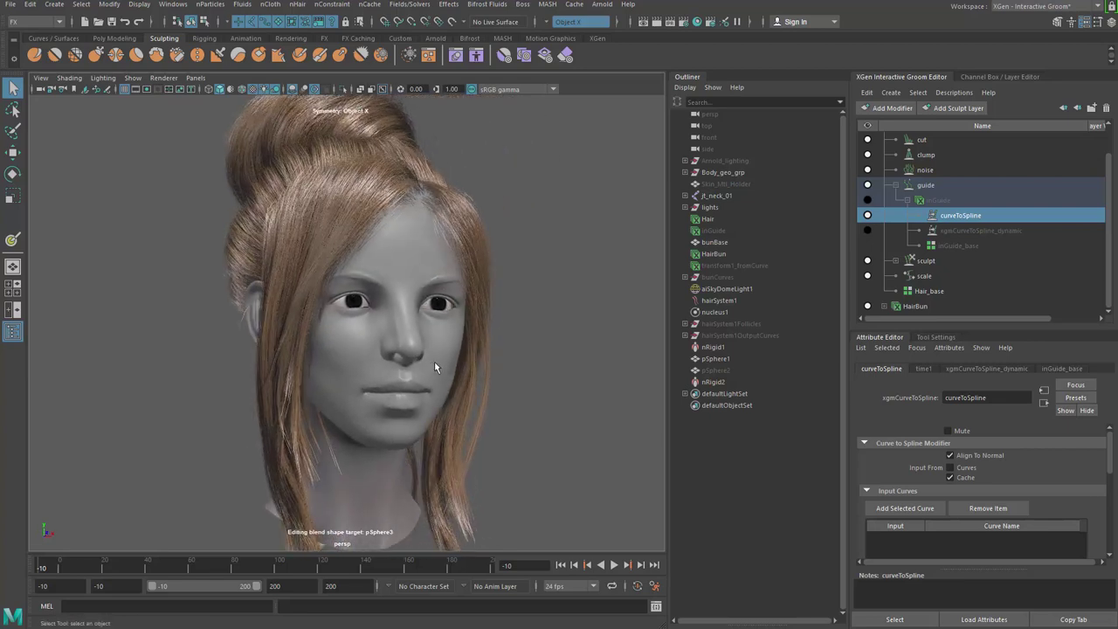
alt+right_drag(432, 326, 487, 402)
alt+middle_drag(489, 399, 474, 381)
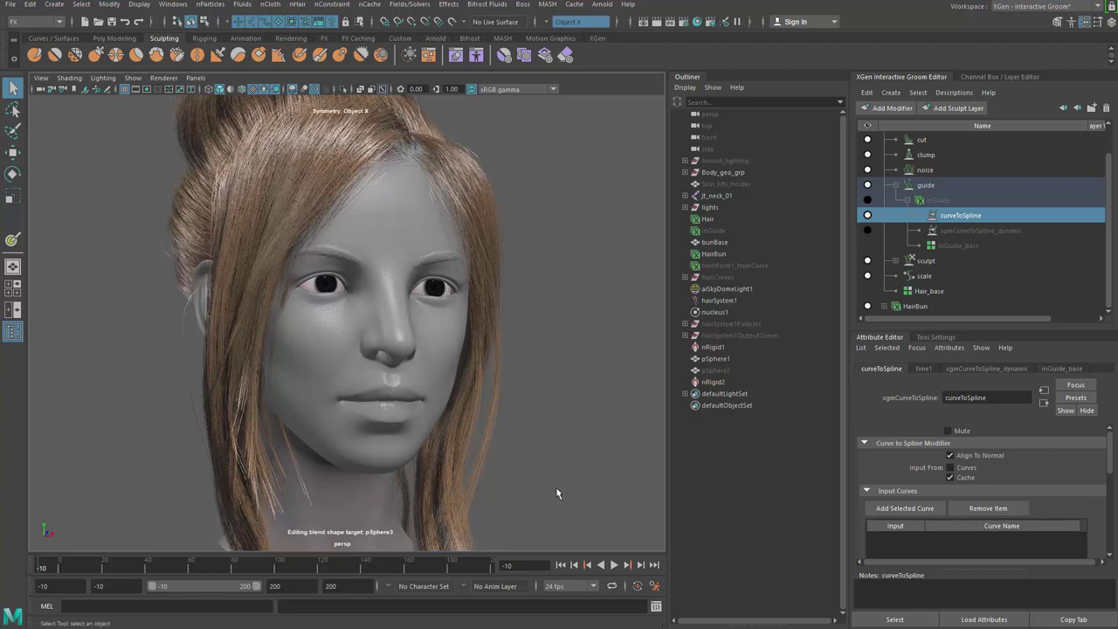
alt+drag(564, 485, 458, 431)
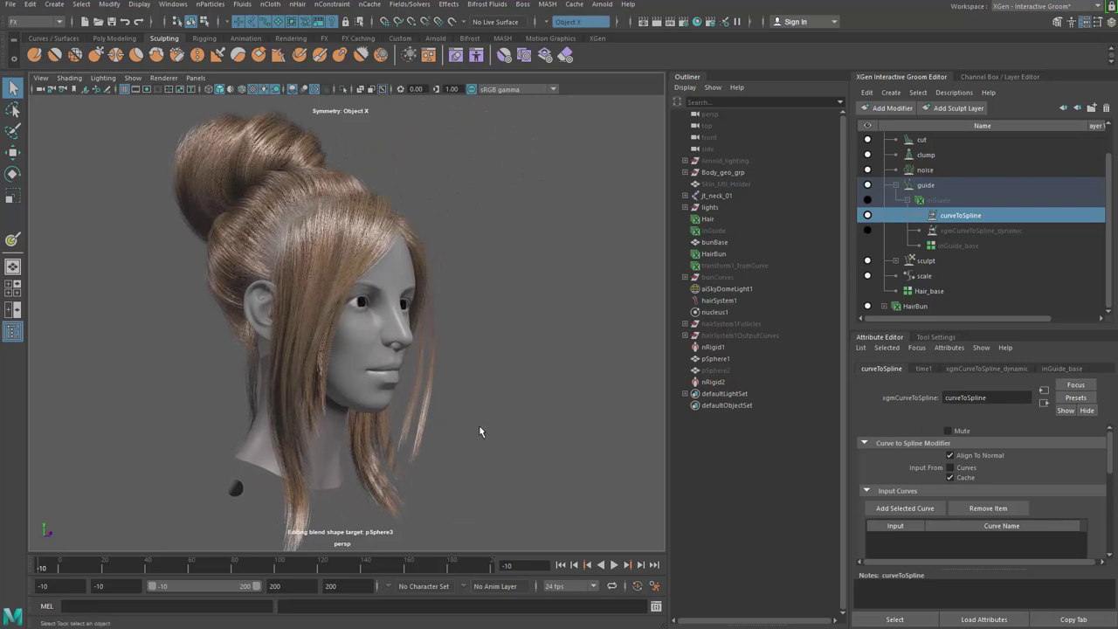
alt+right_drag(484, 392, 515, 398)
alt+drag(515, 398, 402, 331)
alt+drag(297, 241, 487, 242)
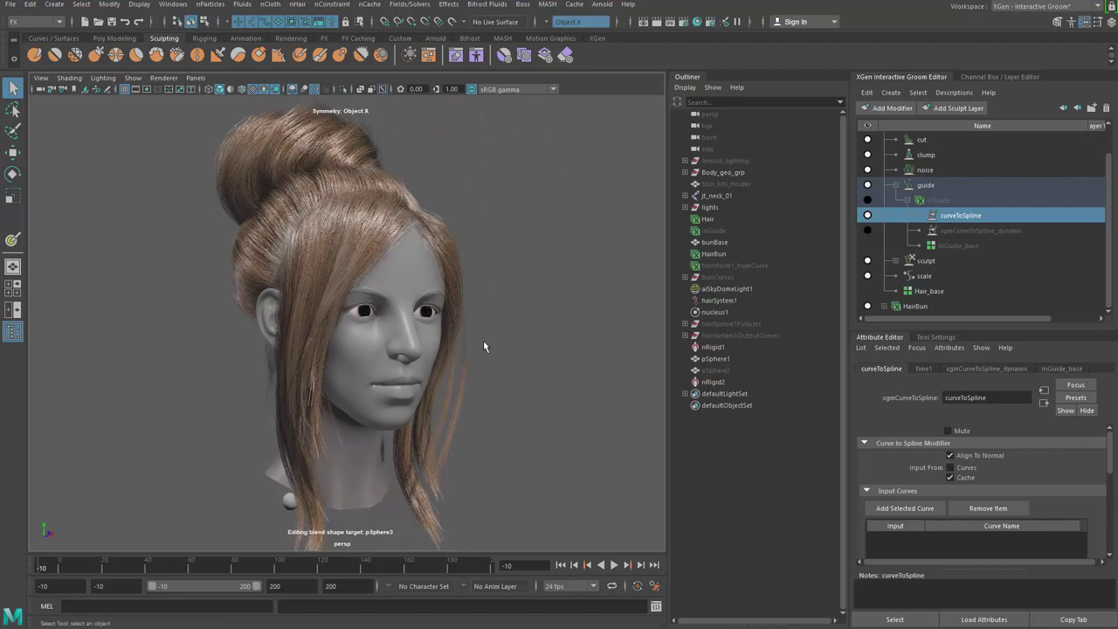
alt+drag(459, 340, 438, 324)
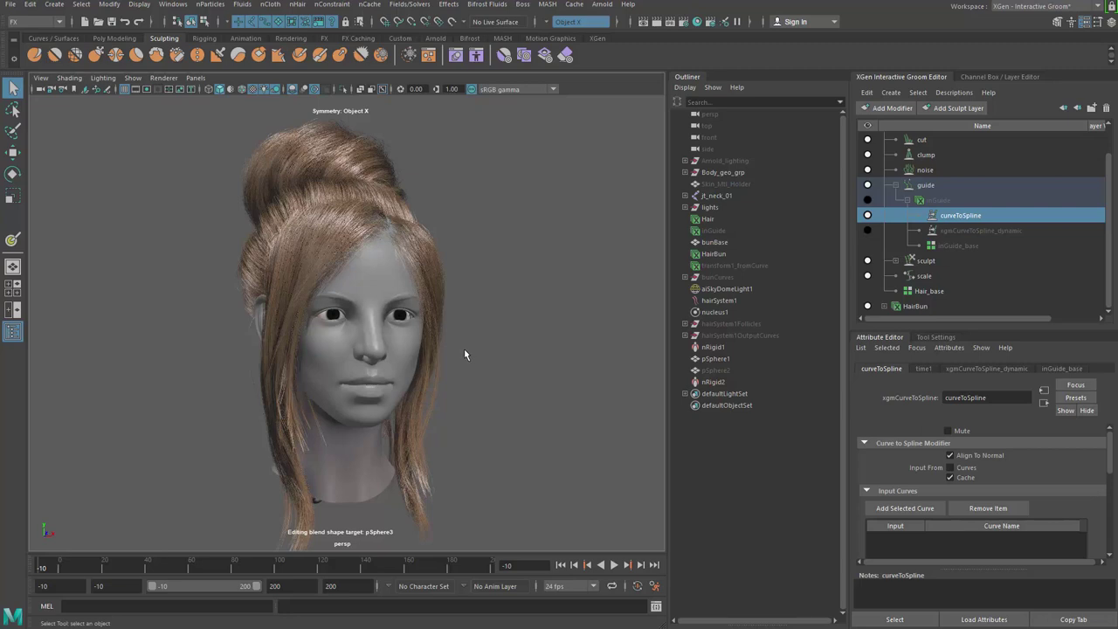
Review the guide modifier's Input Guide settings, including the Make Guides Dynamic option, and clear the selection
alt+drag(418, 349, 329, 252)
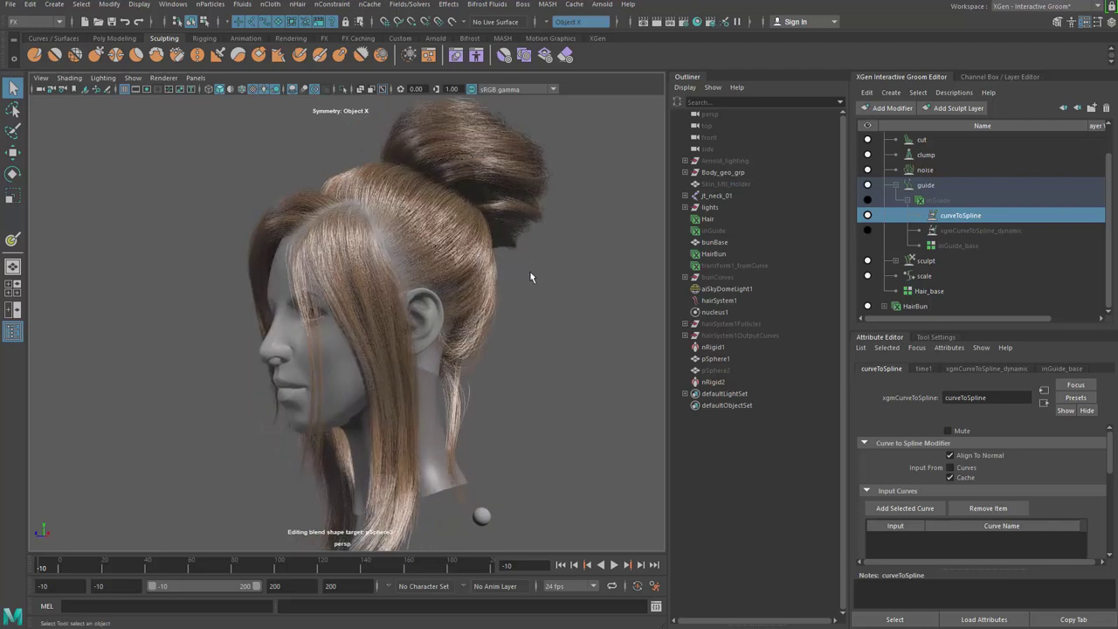
alt+drag(395, 290, 458, 292)
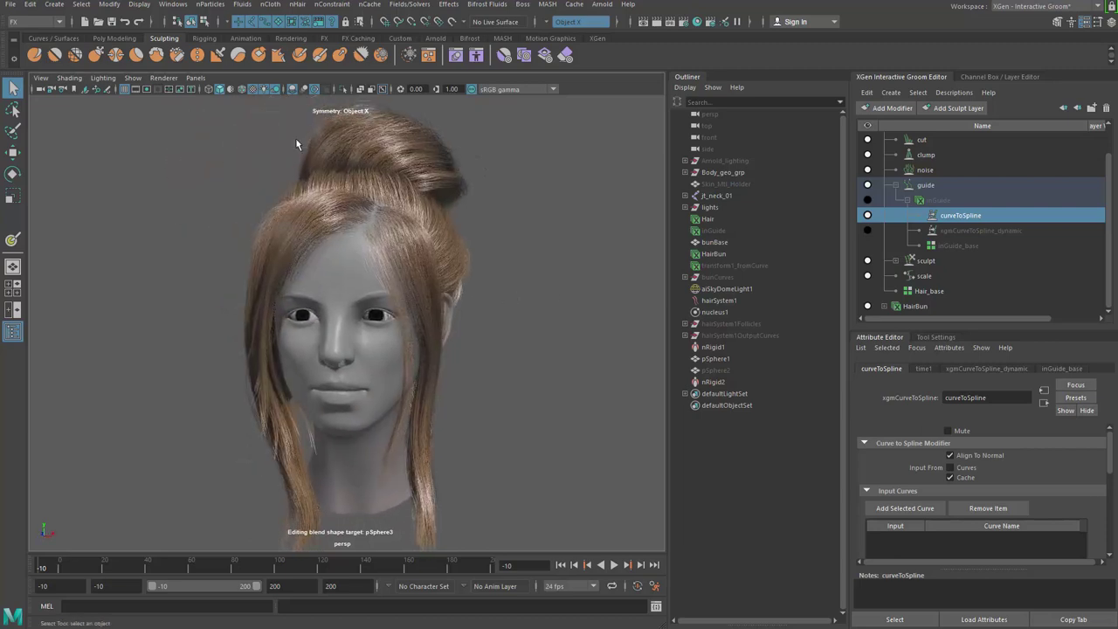
alt+drag(292, 160, 285, 195)
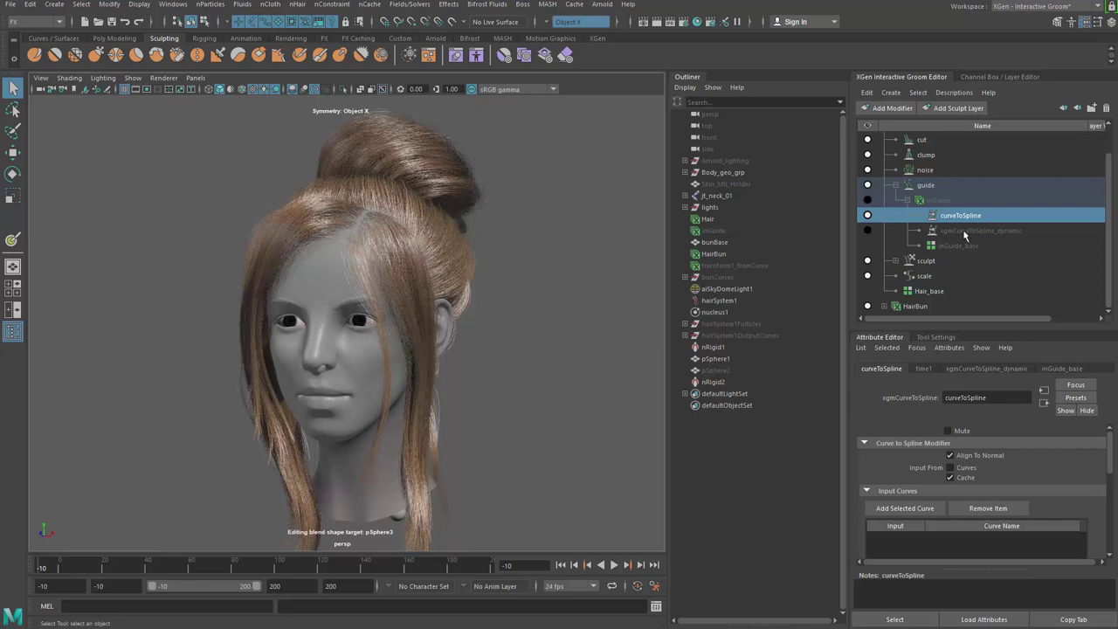
click(926, 186)
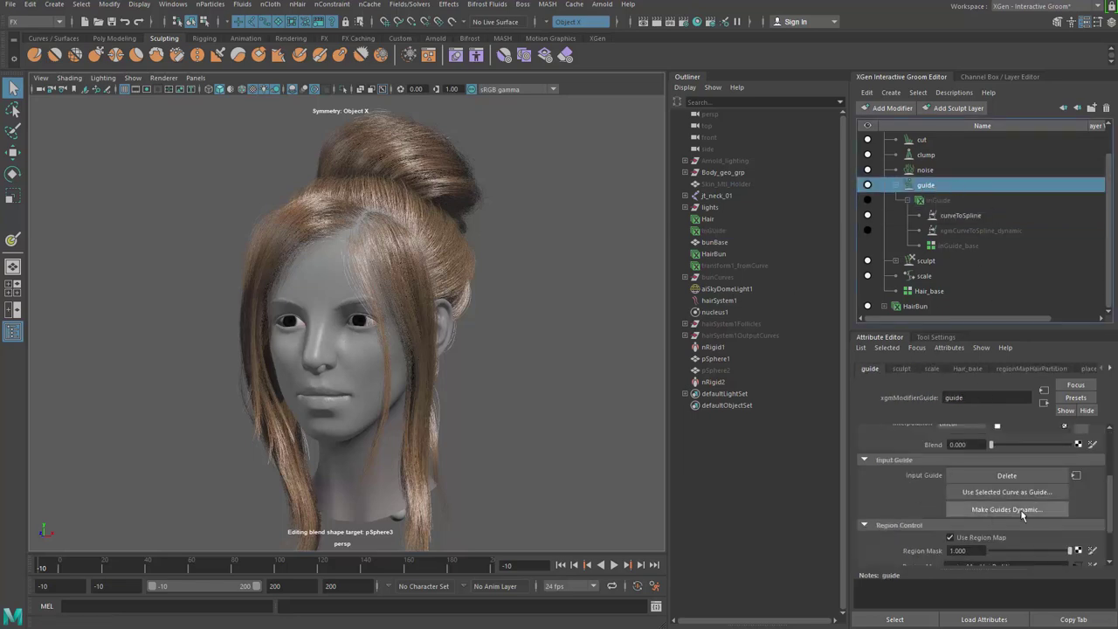
click(589, 155)
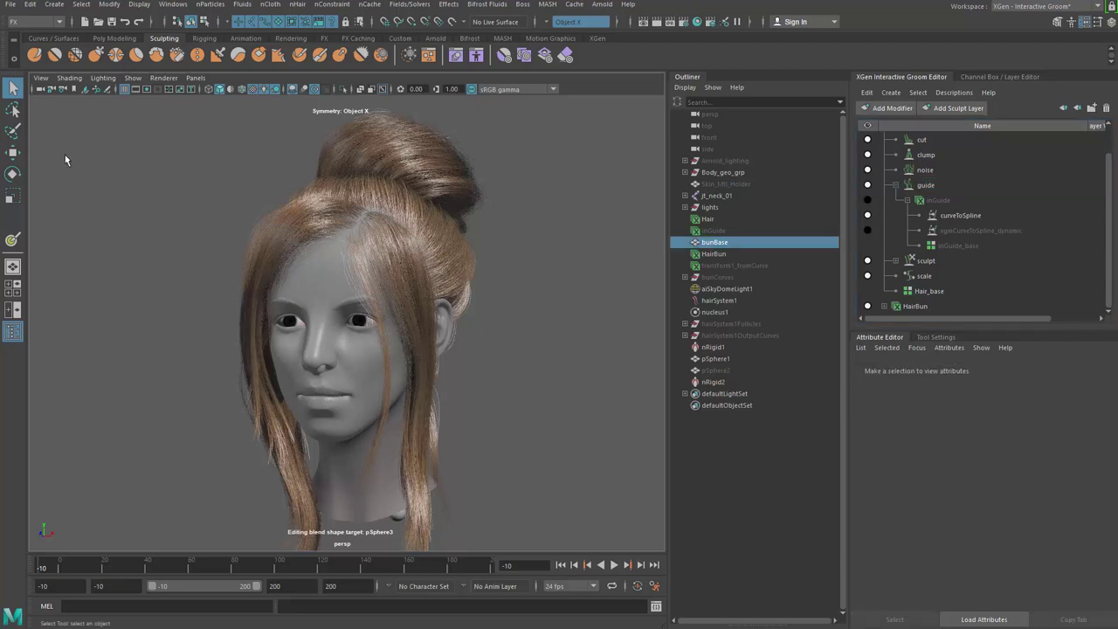
drag(475, 203, 584, 260)
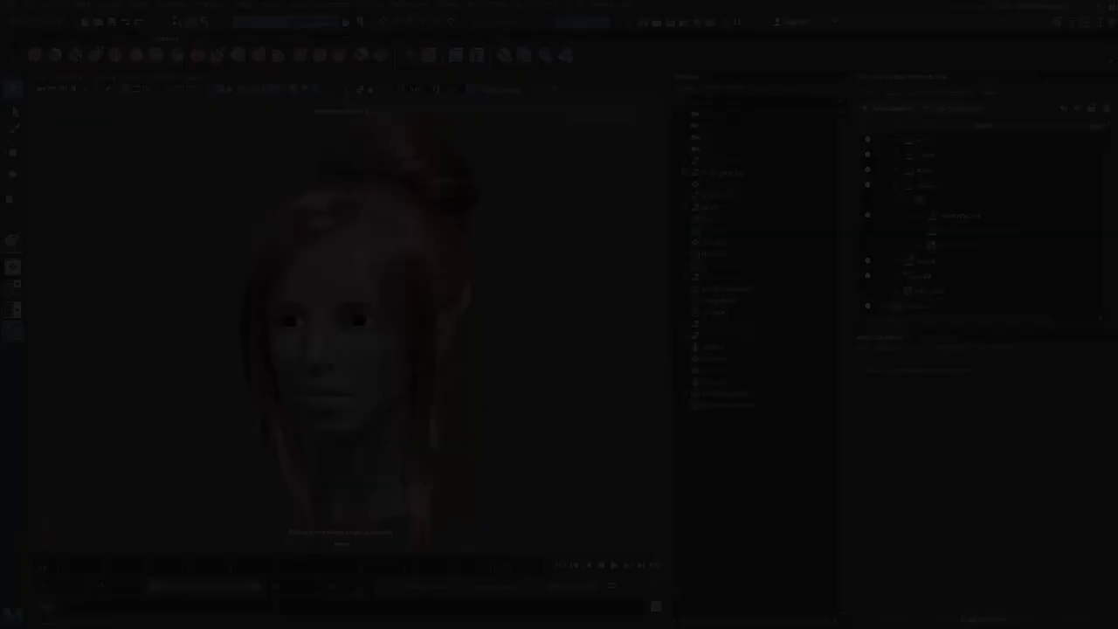